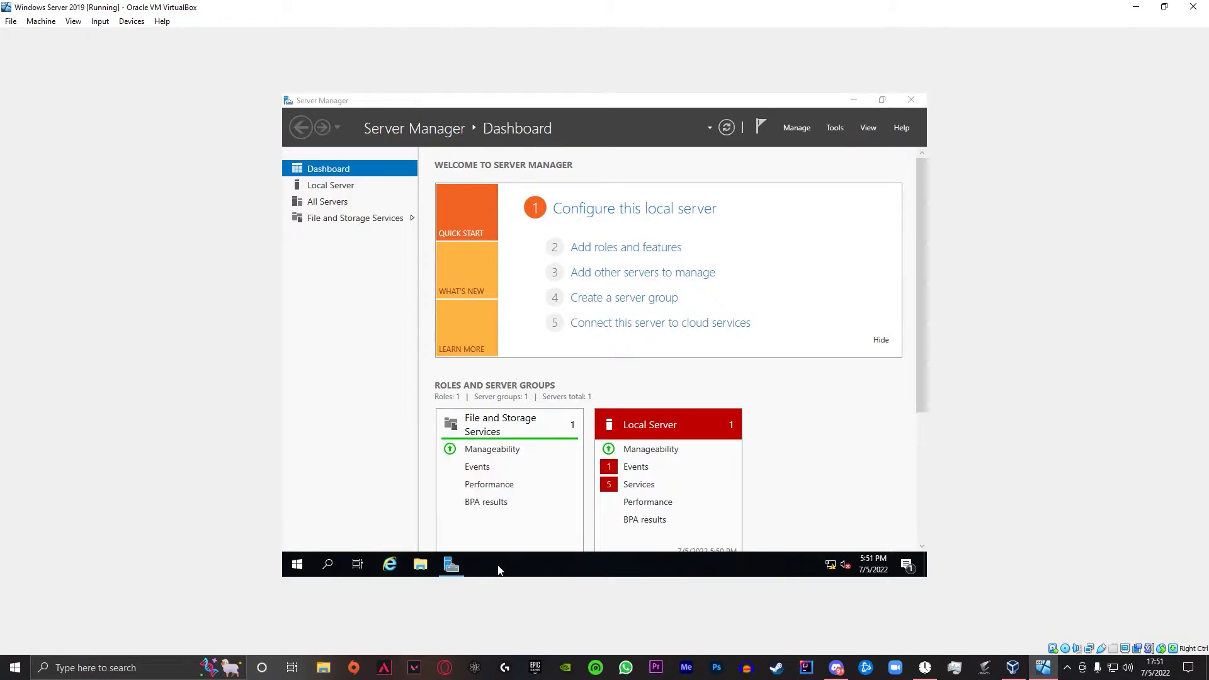
- Launch an administrator Command Prompt from the Run box with cmd
key(super+e)
key(super+r)
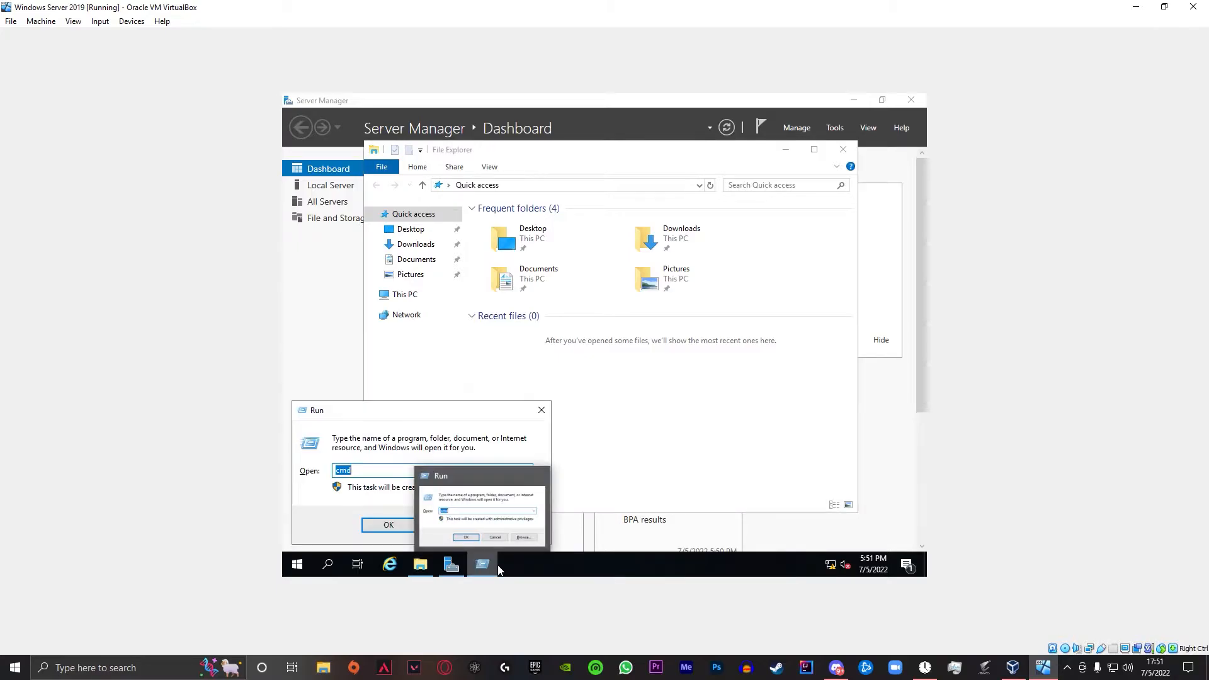
click(388, 525)
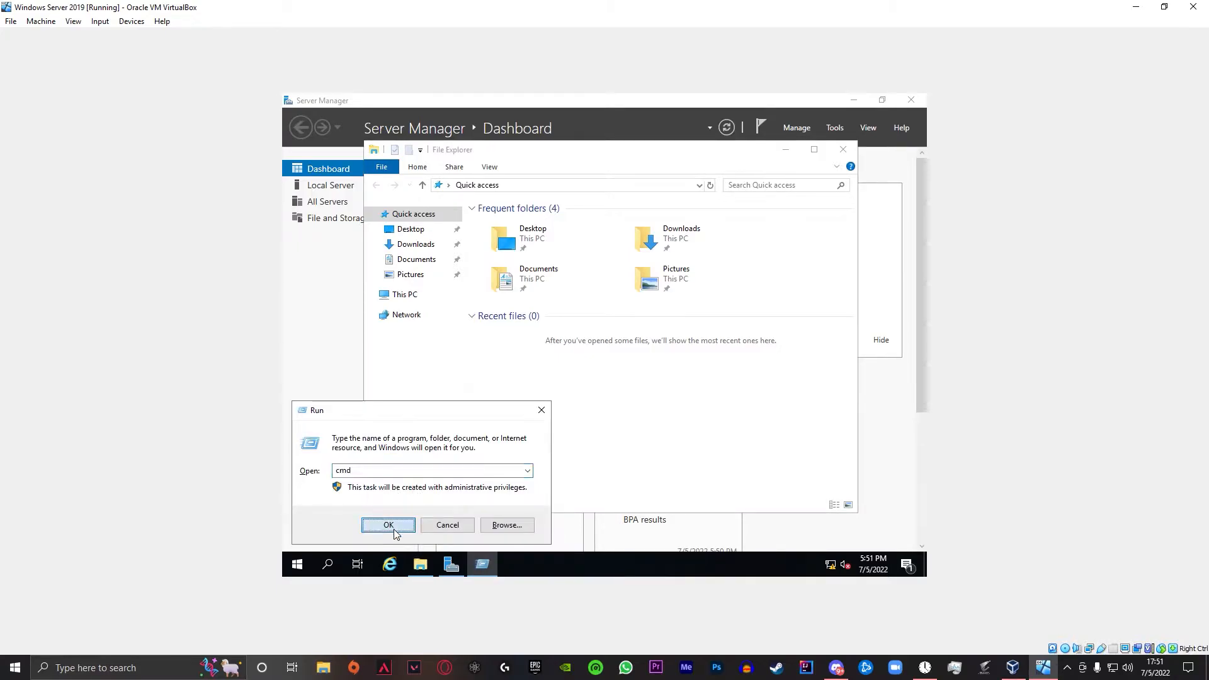
- Close the stray File Explorer window and bring up the Start menu app list
click(666, 452)
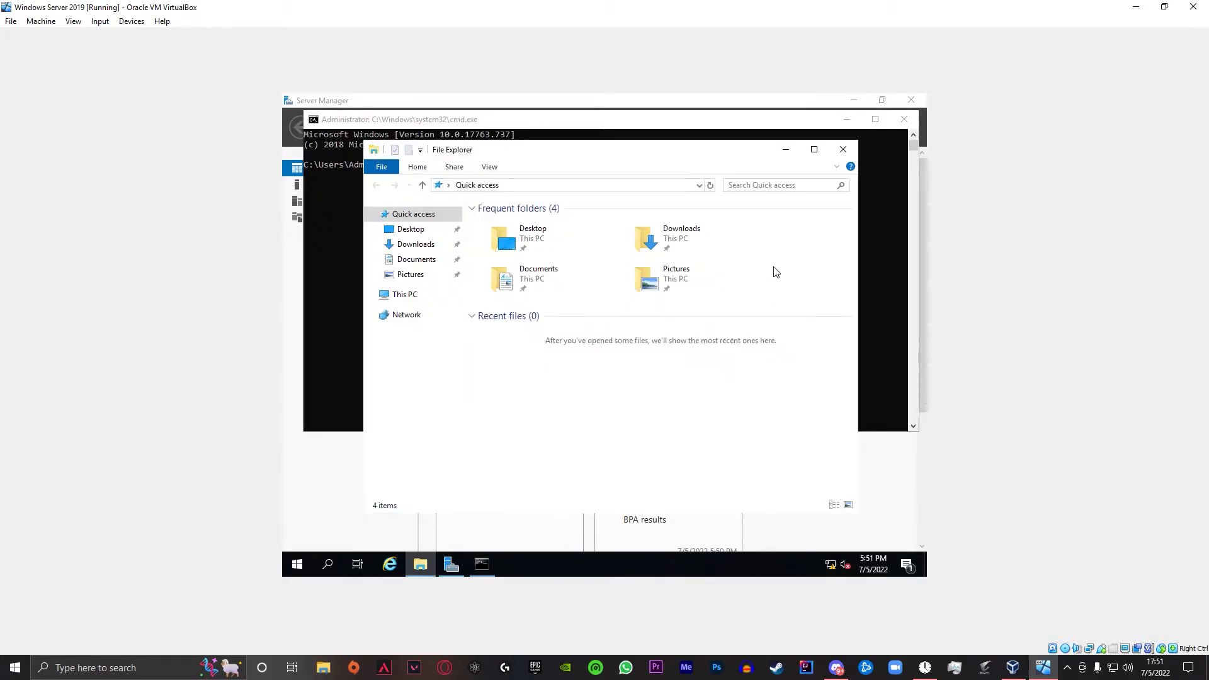
click(847, 144)
click(296, 565)
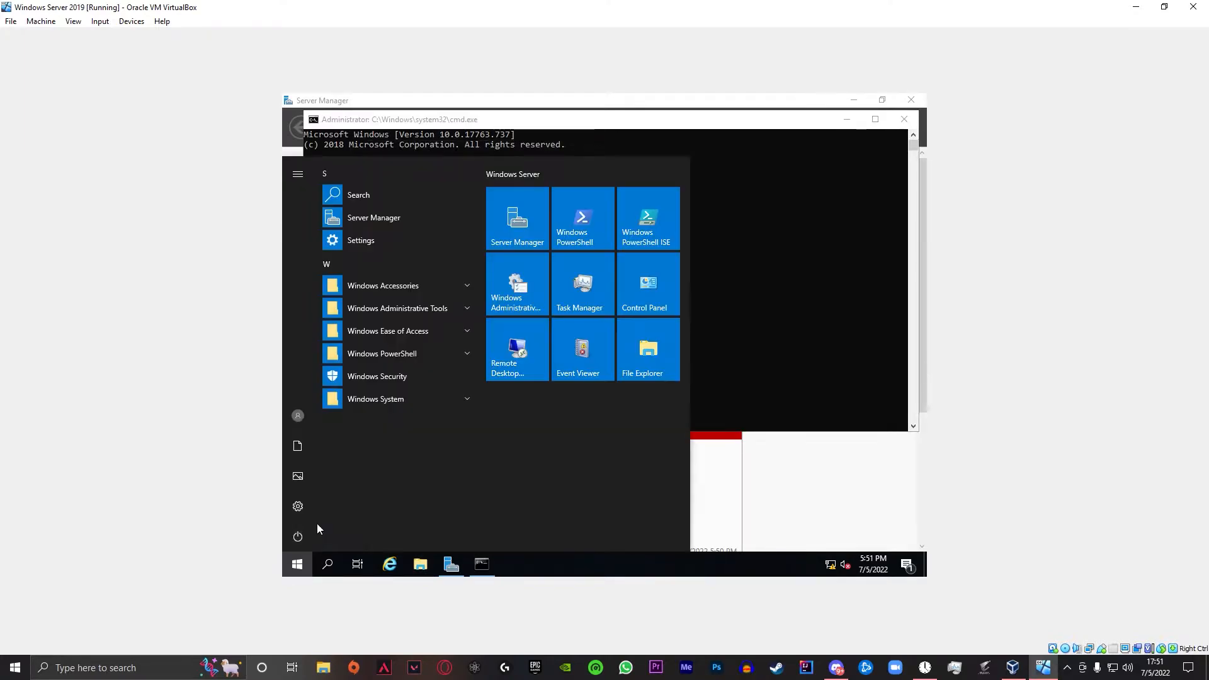
click(391, 254)
click(297, 564)
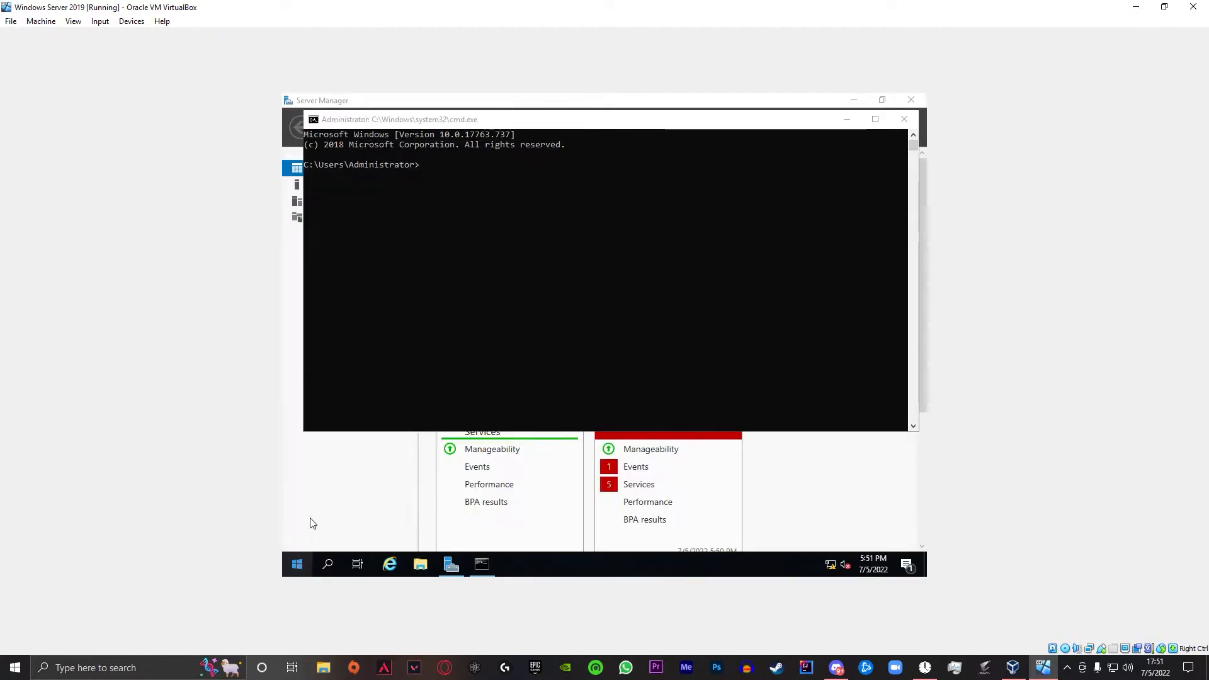
click(297, 565)
- Open Windows Settings to Network & Internet and the network adapter connections list
click(362, 240)
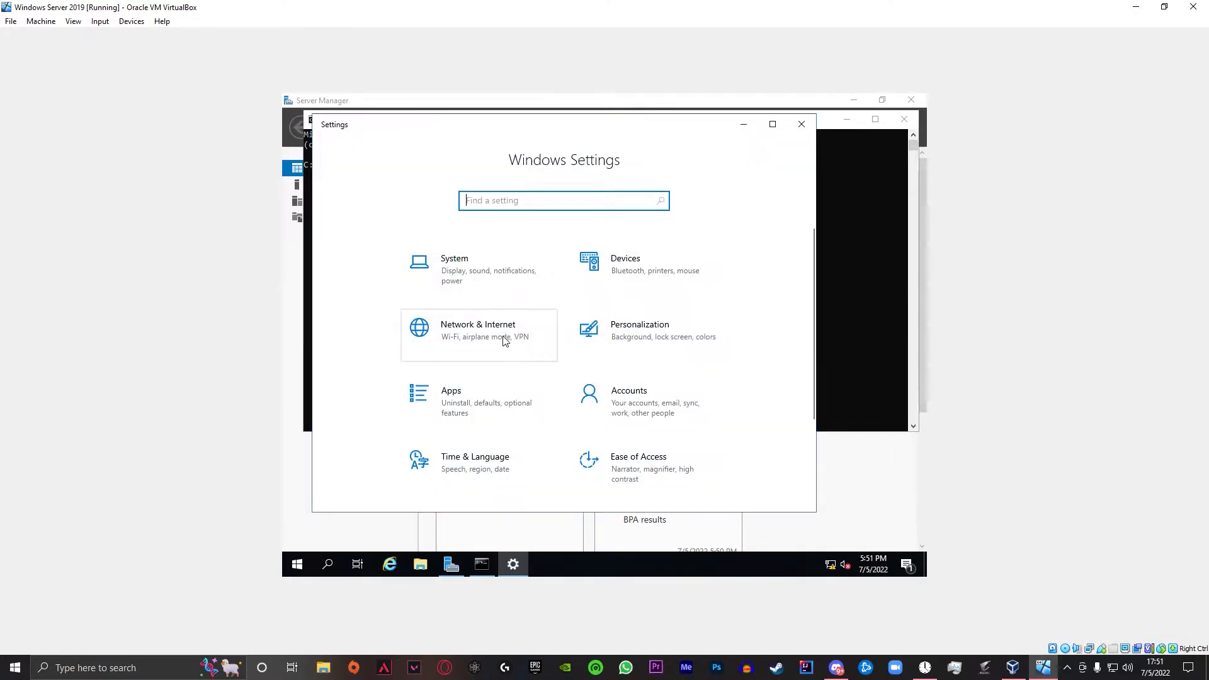
click(502, 342)
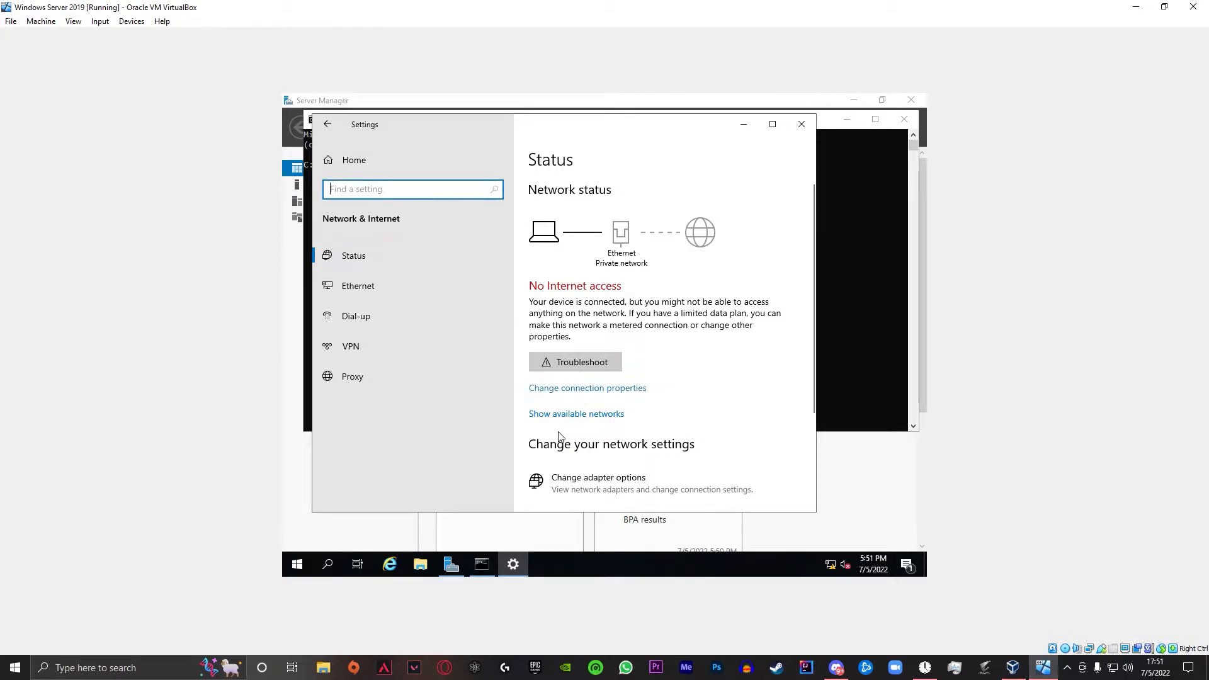
click(566, 482)
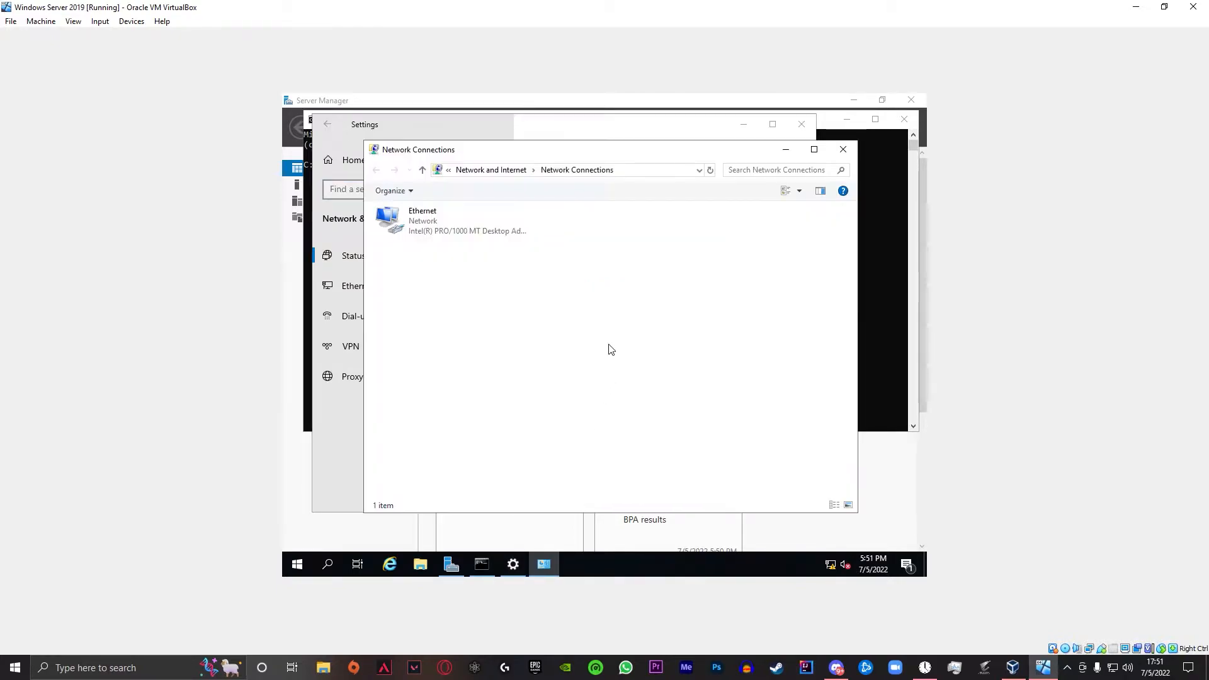
- Open the Ethernet adapter's Properties with Internet Protocol Version 4 (TCP/IPv4) selected
click(458, 235)
double_click(458, 235)
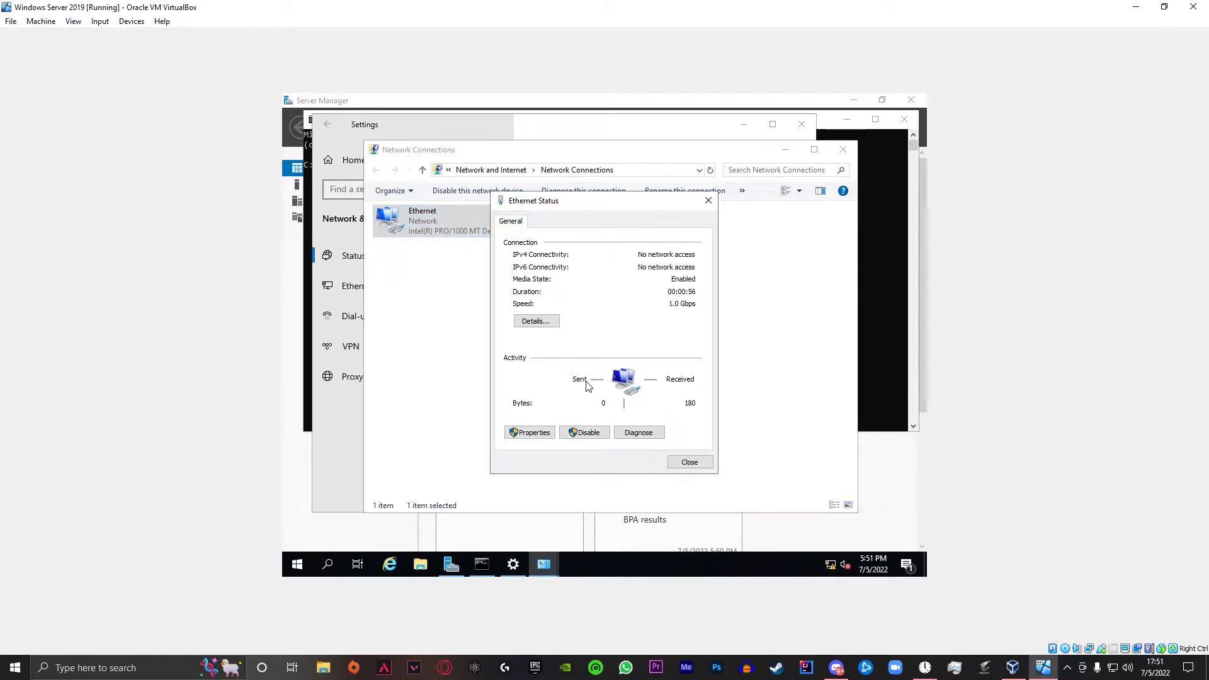
click(544, 434)
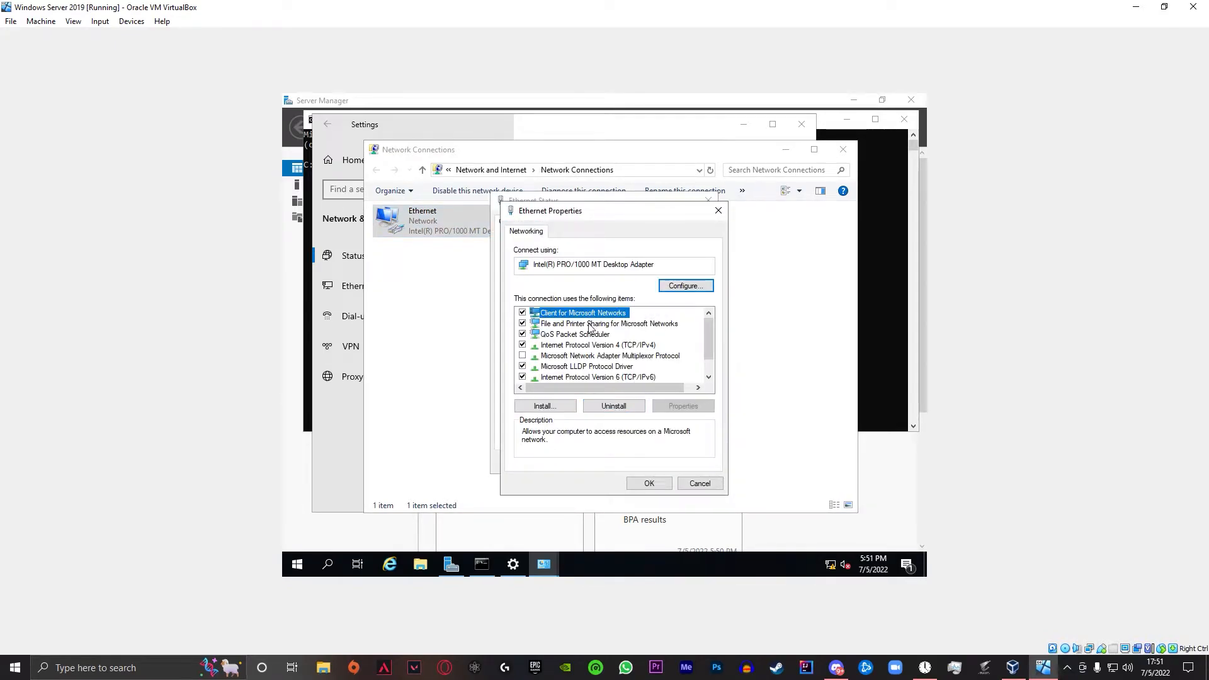
click(570, 346)
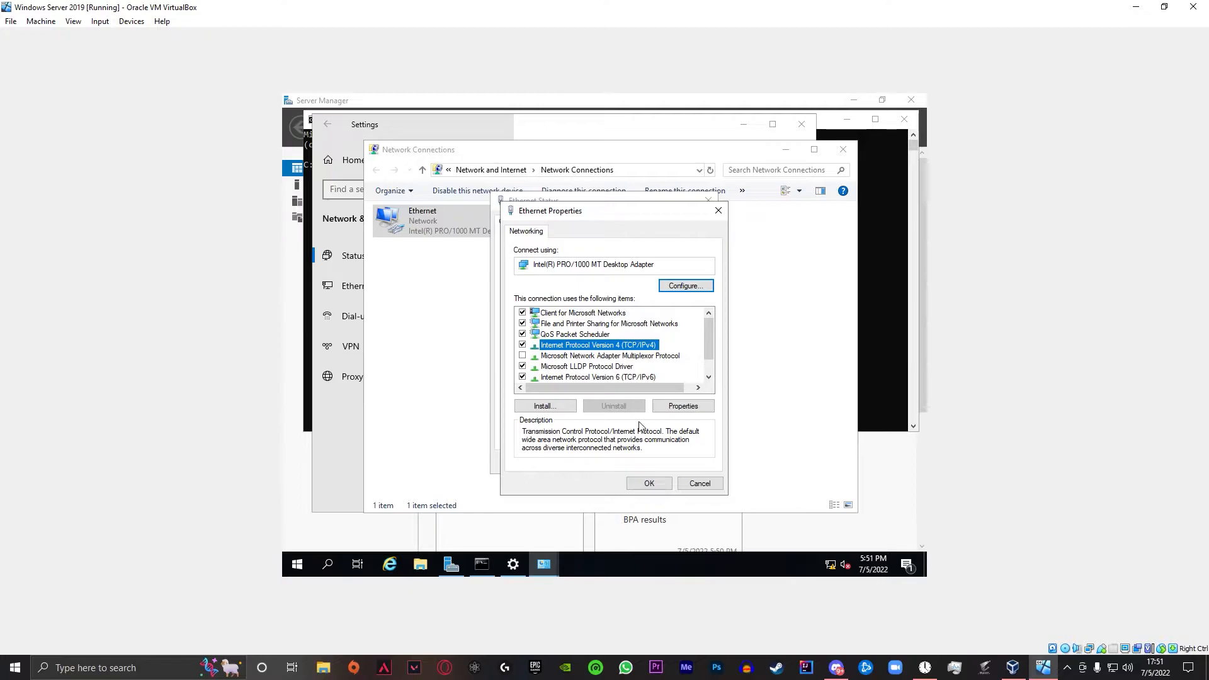
click(869, 328)
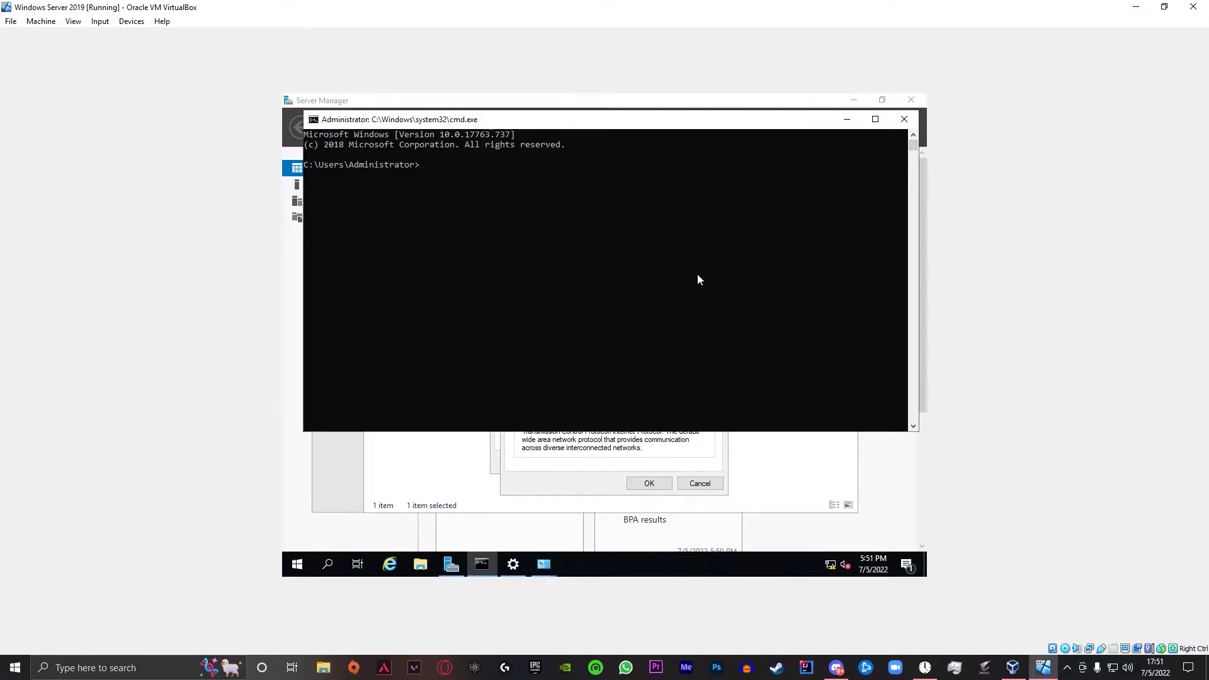
- Run ipconfig to read IPv4 10.0.2.15, mask 255.255.255.0 and gateway 10.0.2.2
text(ipco)
key(Return)
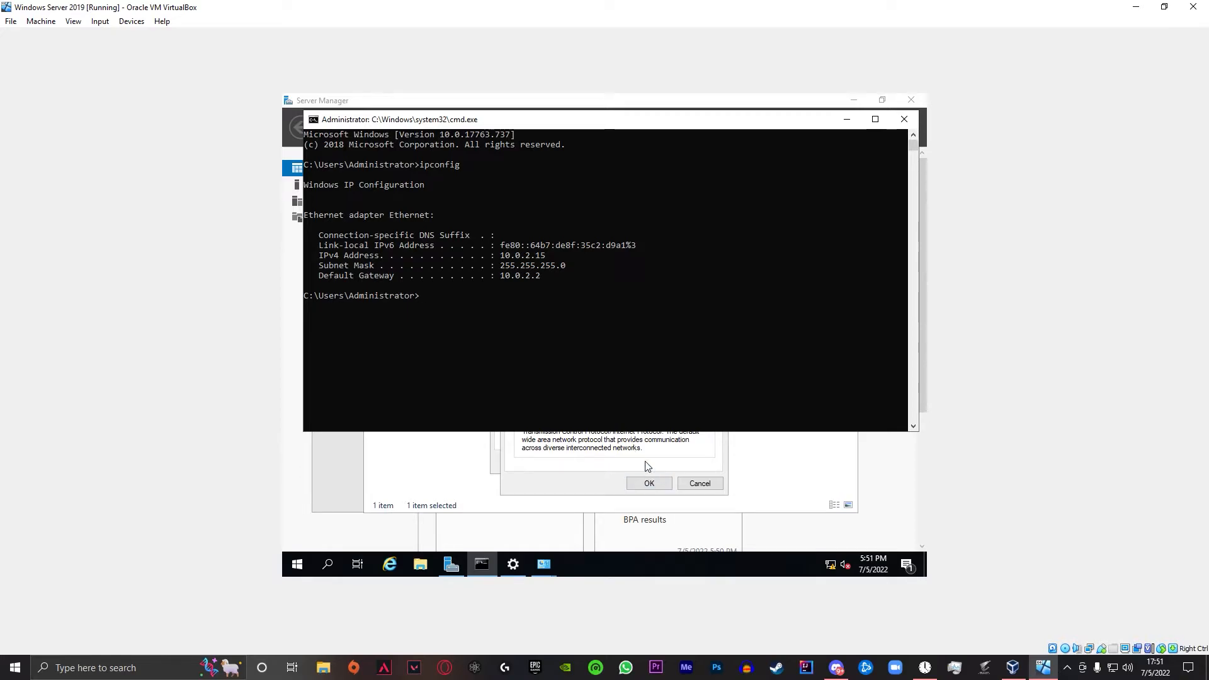
click(651, 479)
- Set static IPv4 10.0.2.15, mask 255.255.255.0, gateway 10.0.2.2 and DNS 10.0.2.15
click(661, 406)
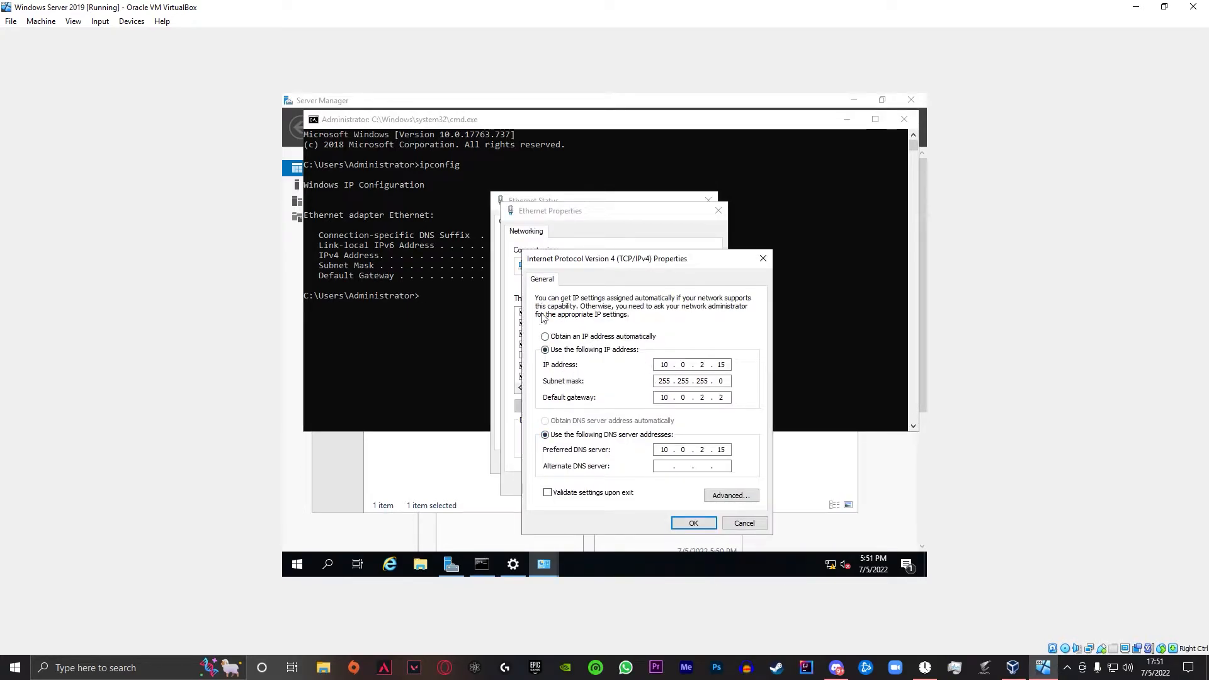
drag(481, 120, 397, 126)
drag(645, 133, 520, 133)
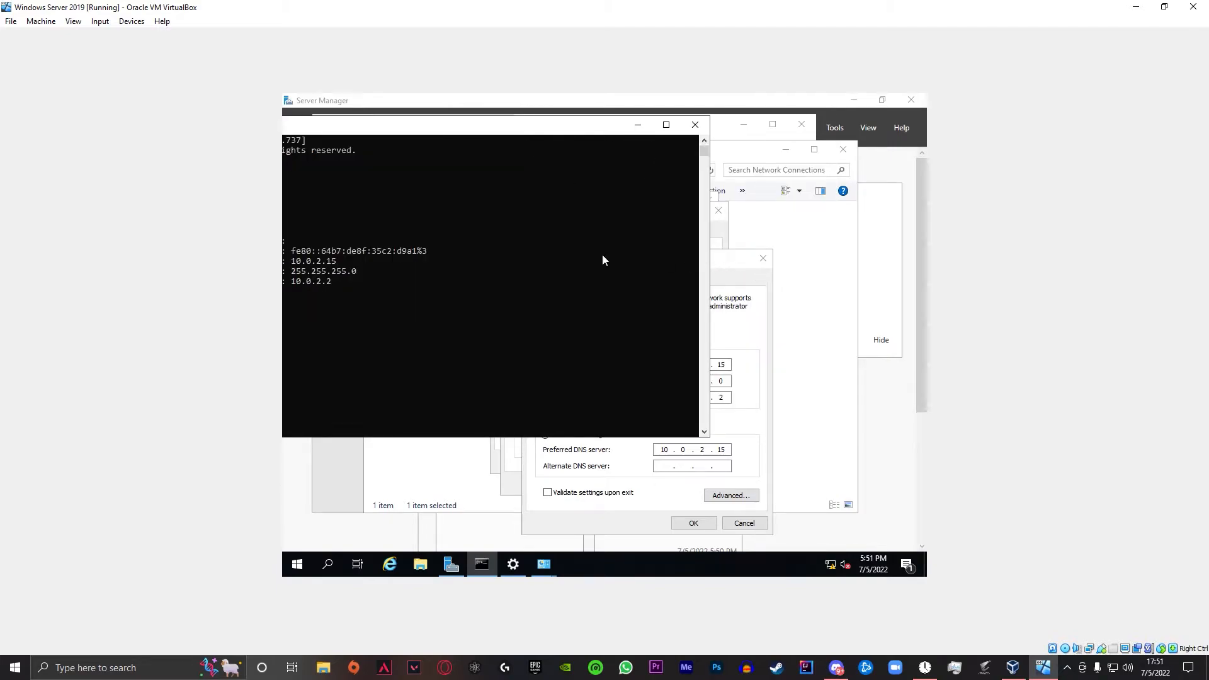
drag(731, 259, 758, 262)
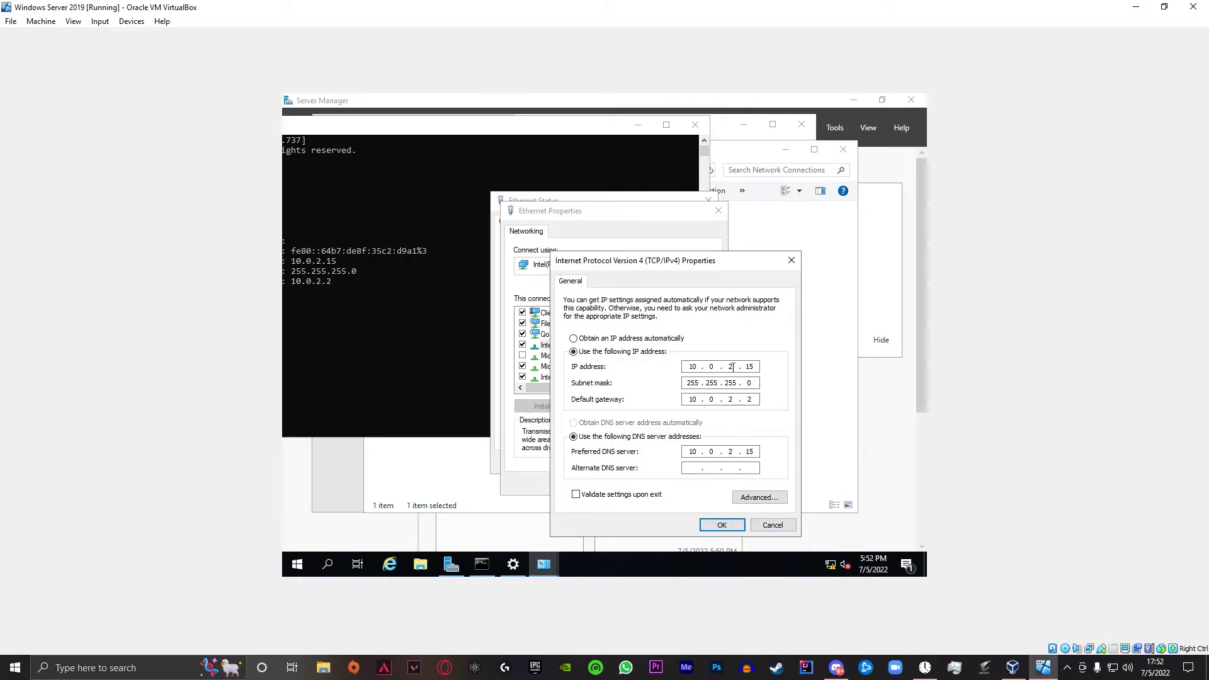
click(721, 525)
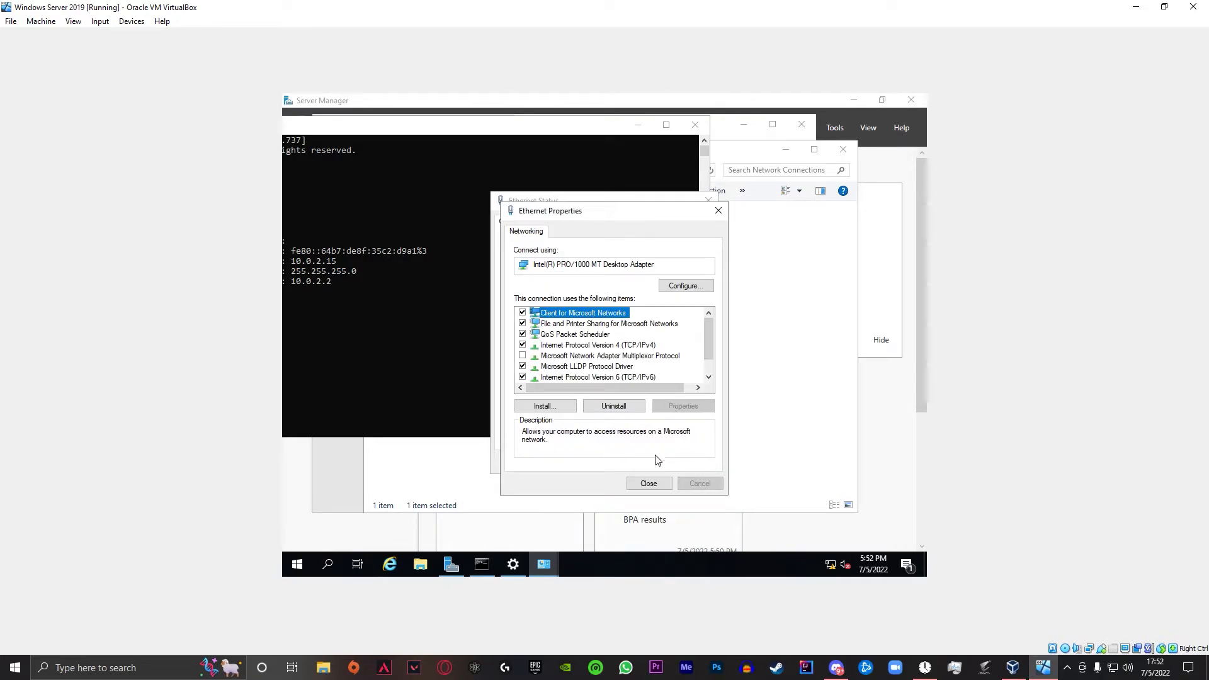
- Close Ethernet Properties, Command Prompt, Ethernet Status and Network Connections windows
click(649, 484)
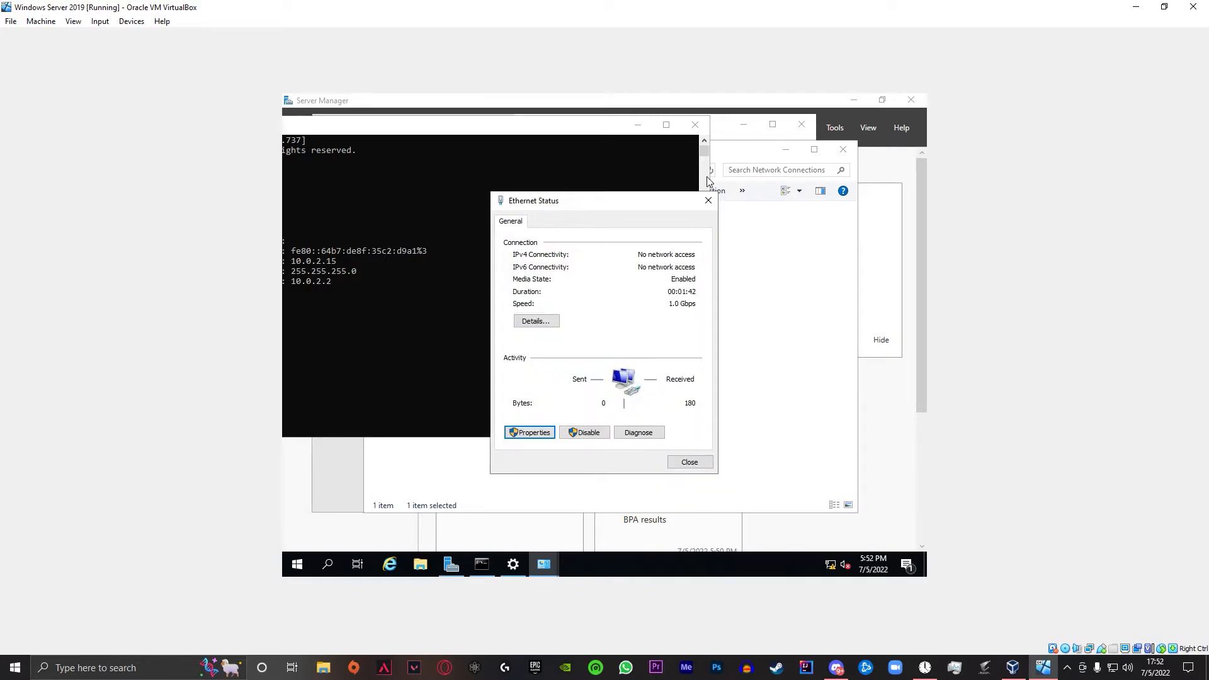
click(695, 126)
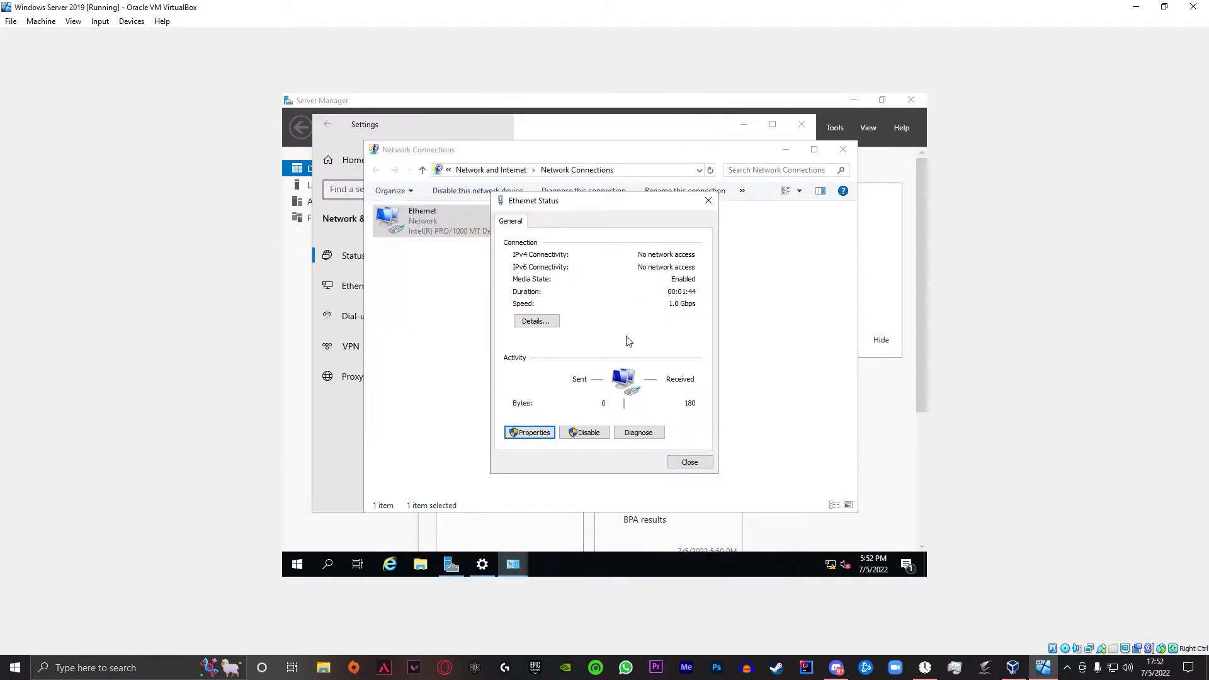
click(680, 465)
click(842, 149)
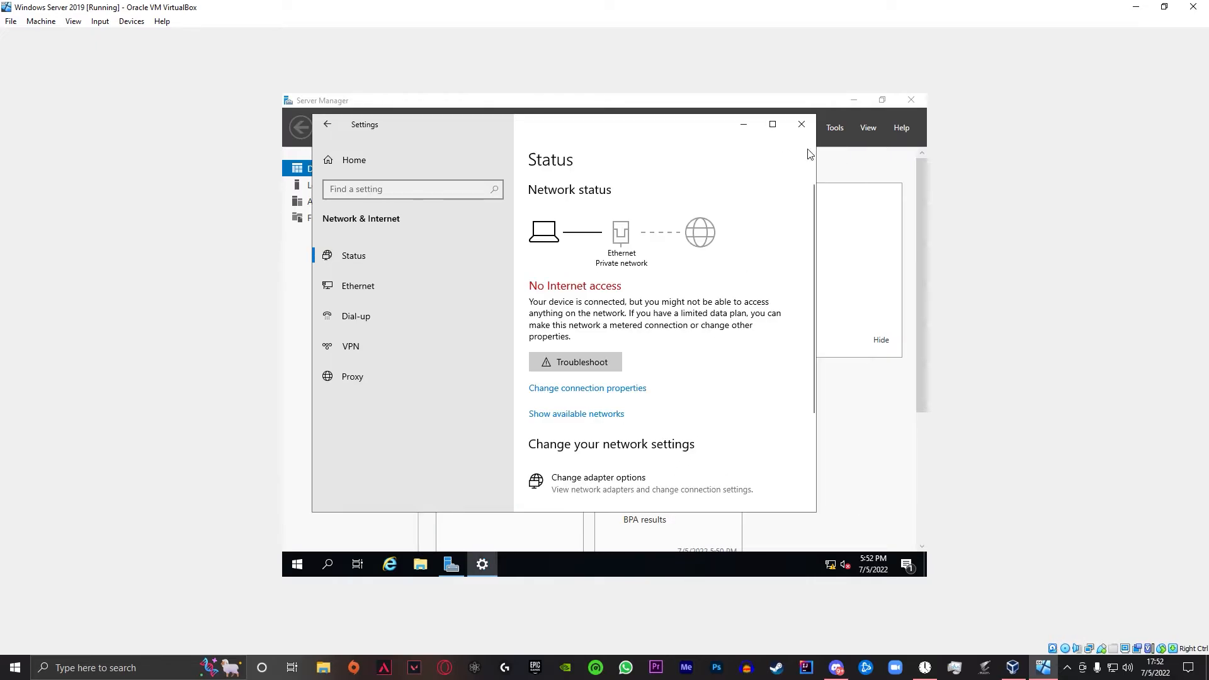
- Close Settings, verify Local Server shows Ethernet 10.0.2.15, and return to the Dashboard
click(796, 125)
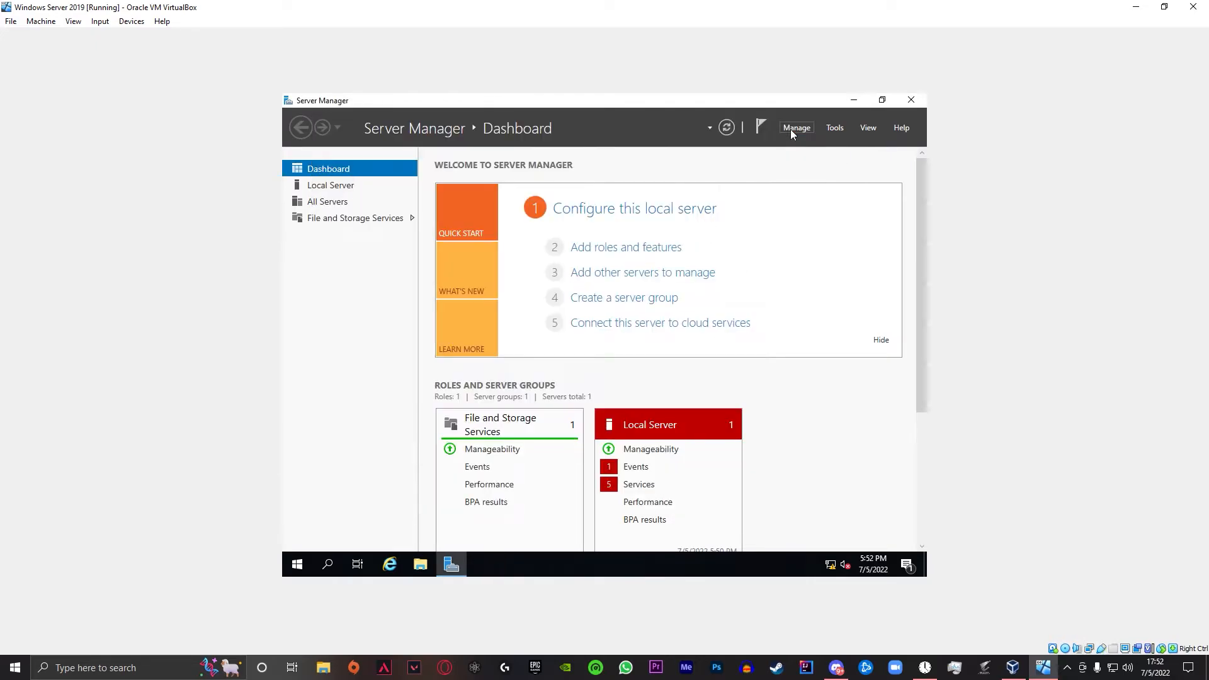
click(322, 185)
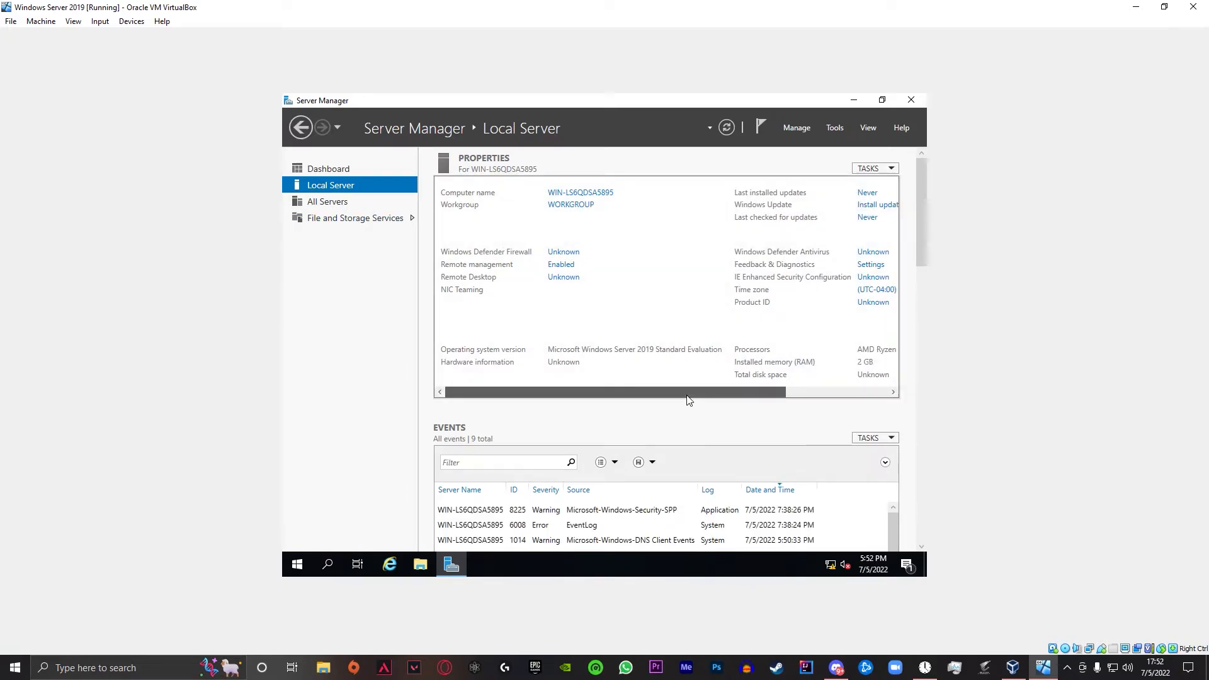
drag(691, 396, 629, 383)
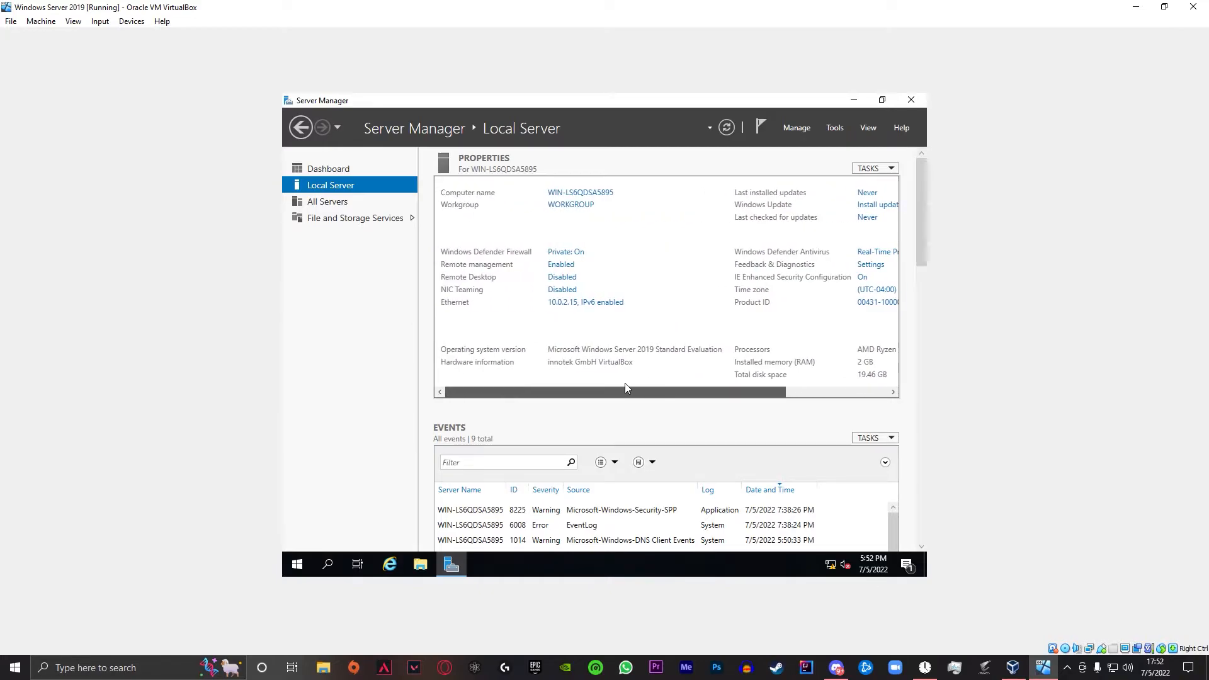
click(337, 167)
- Start Add Roles and Features and advance to Server Roles with the local server selected
click(608, 250)
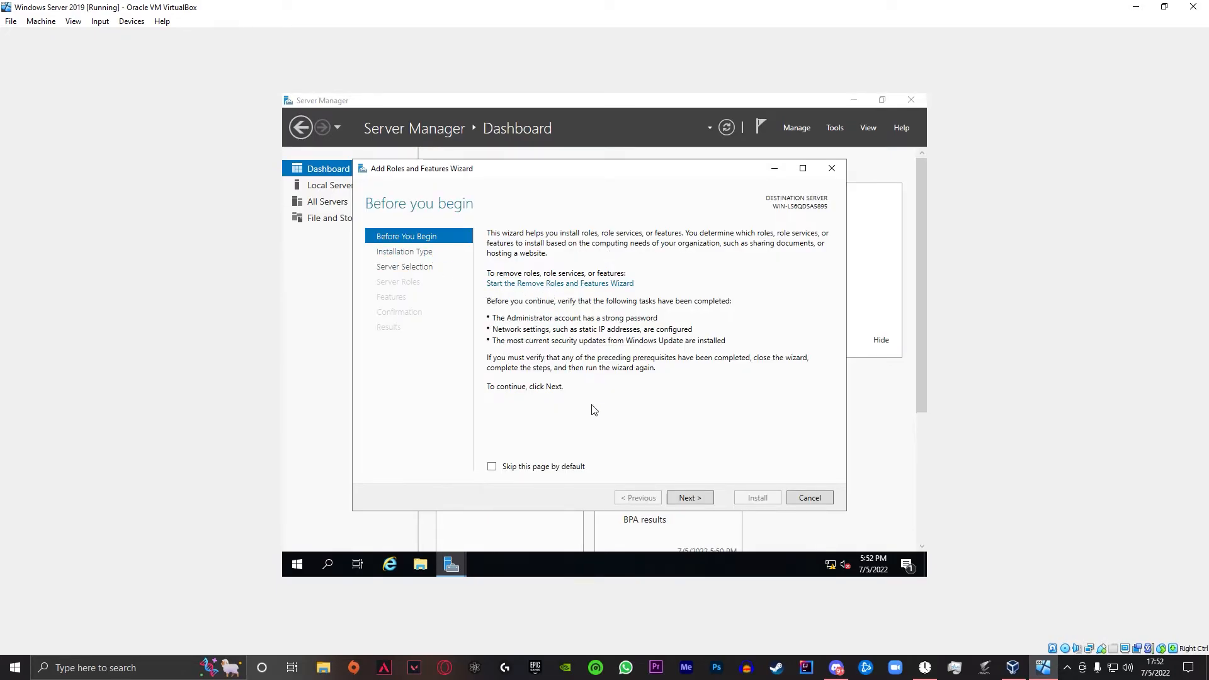
click(690, 498)
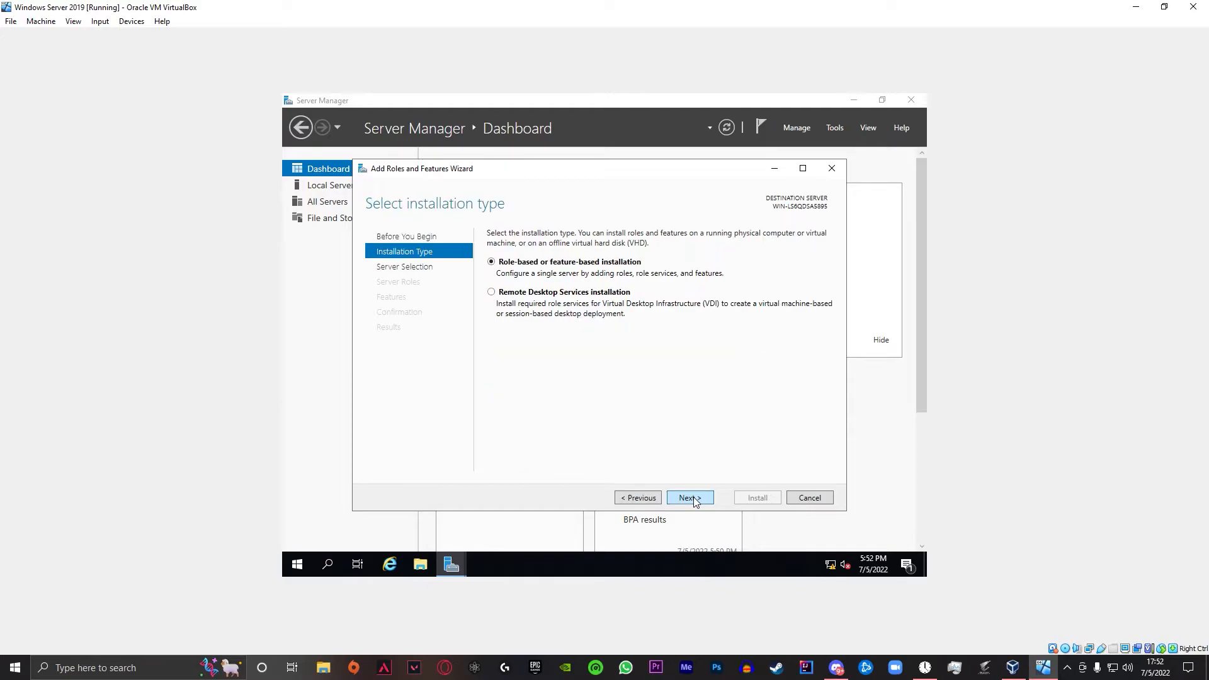
click(691, 498)
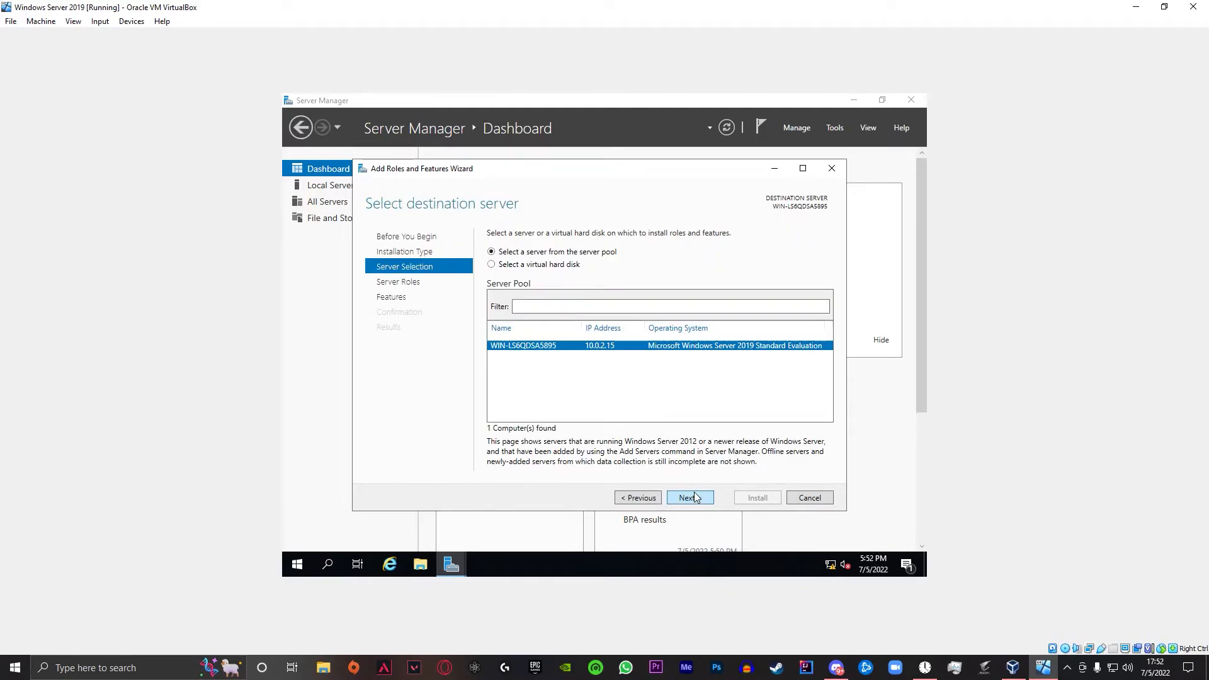
click(695, 497)
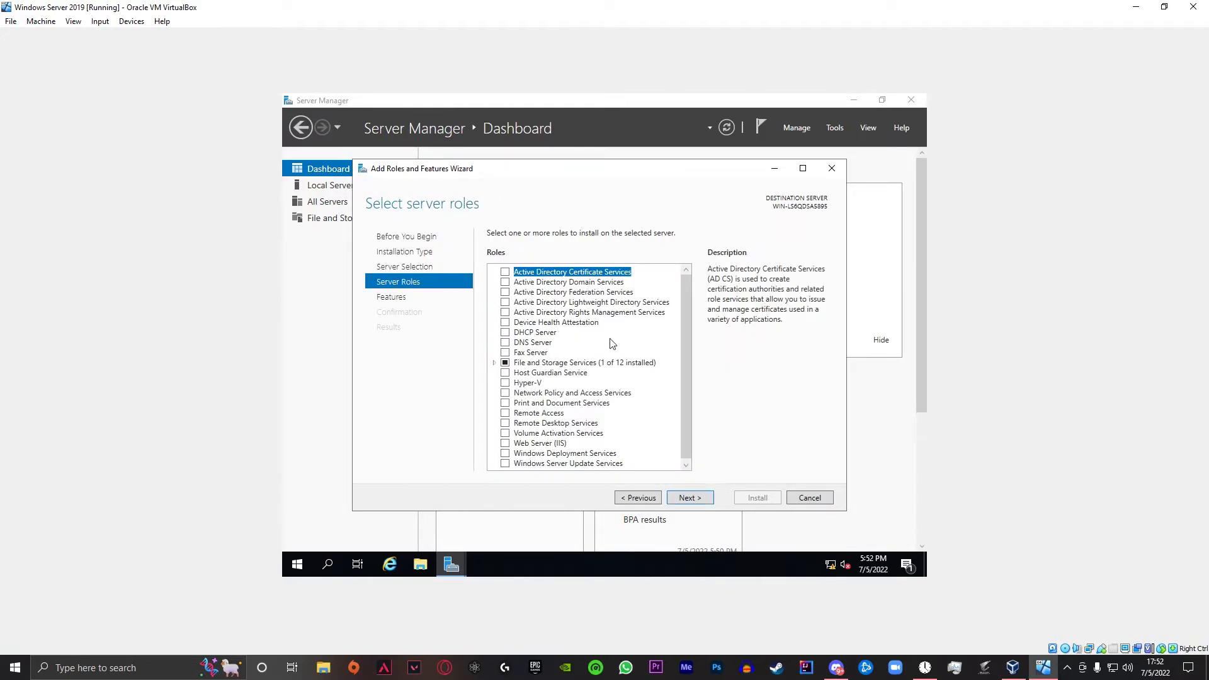
- Check Active Directory Domain Services and DNS Server with their required features, keeping default features
click(552, 284)
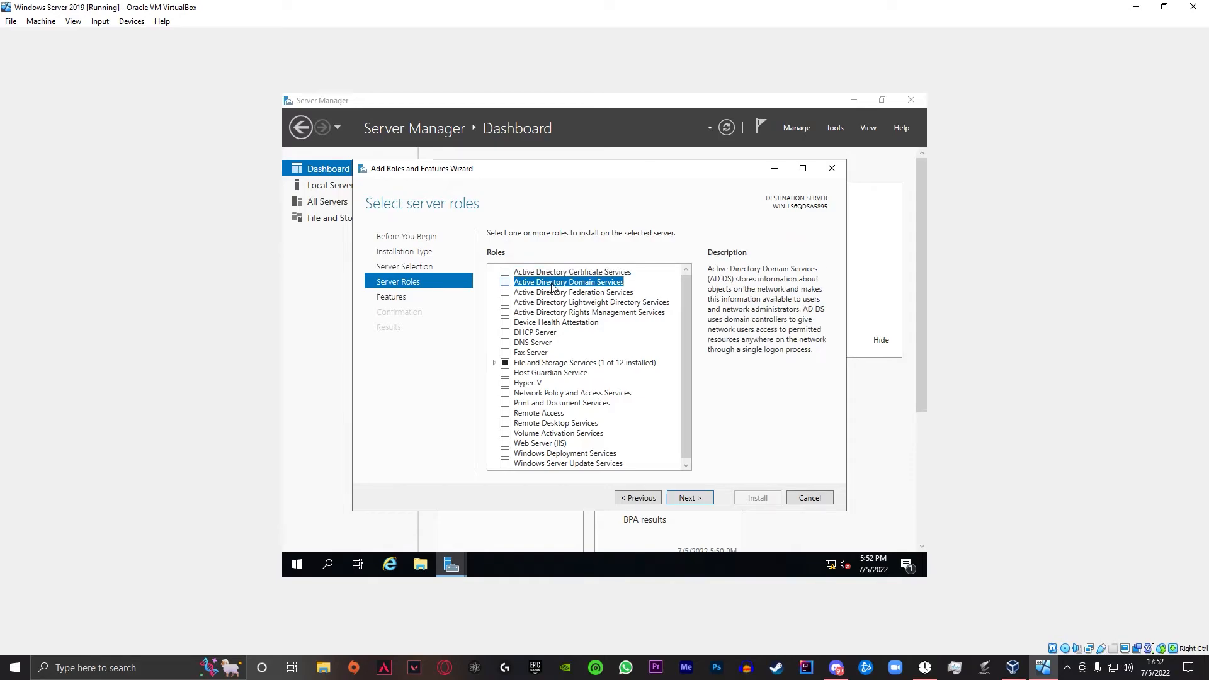
click(505, 282)
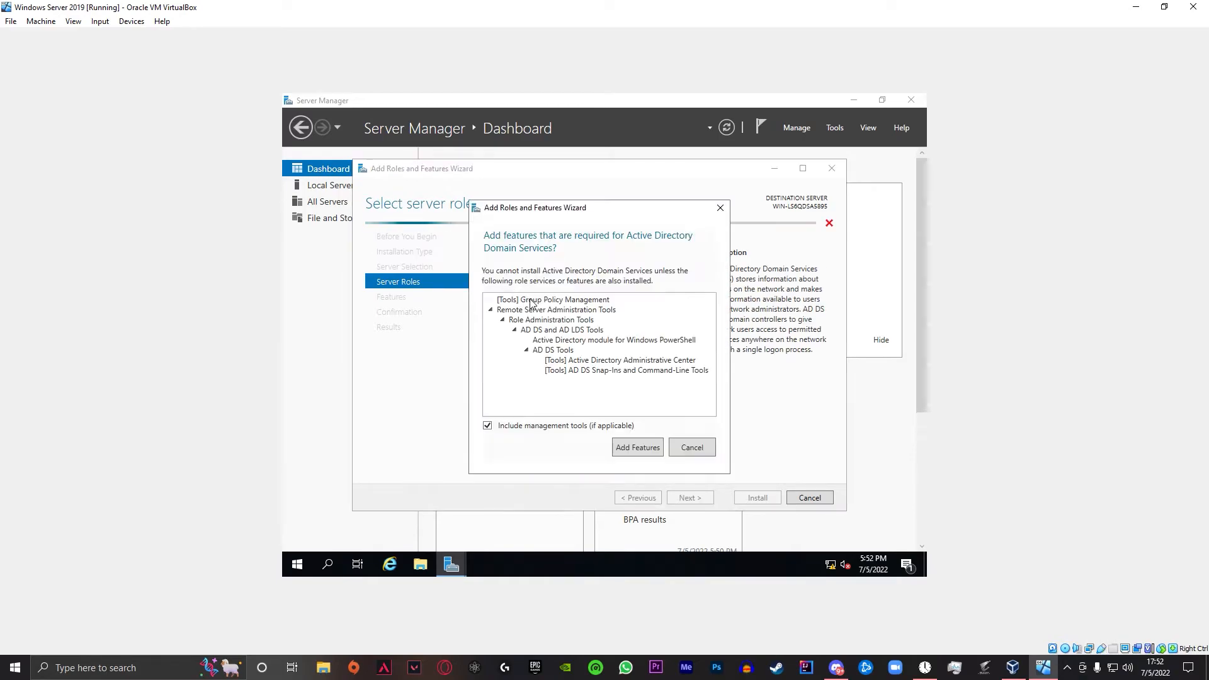
click(638, 449)
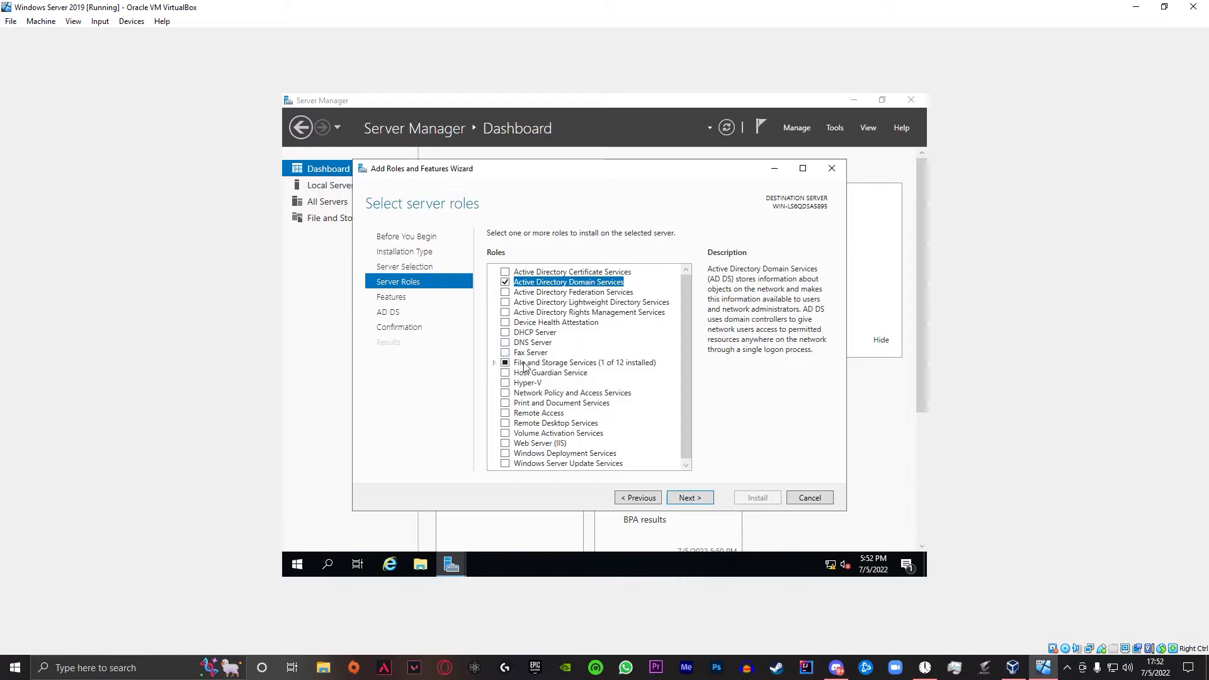
click(505, 343)
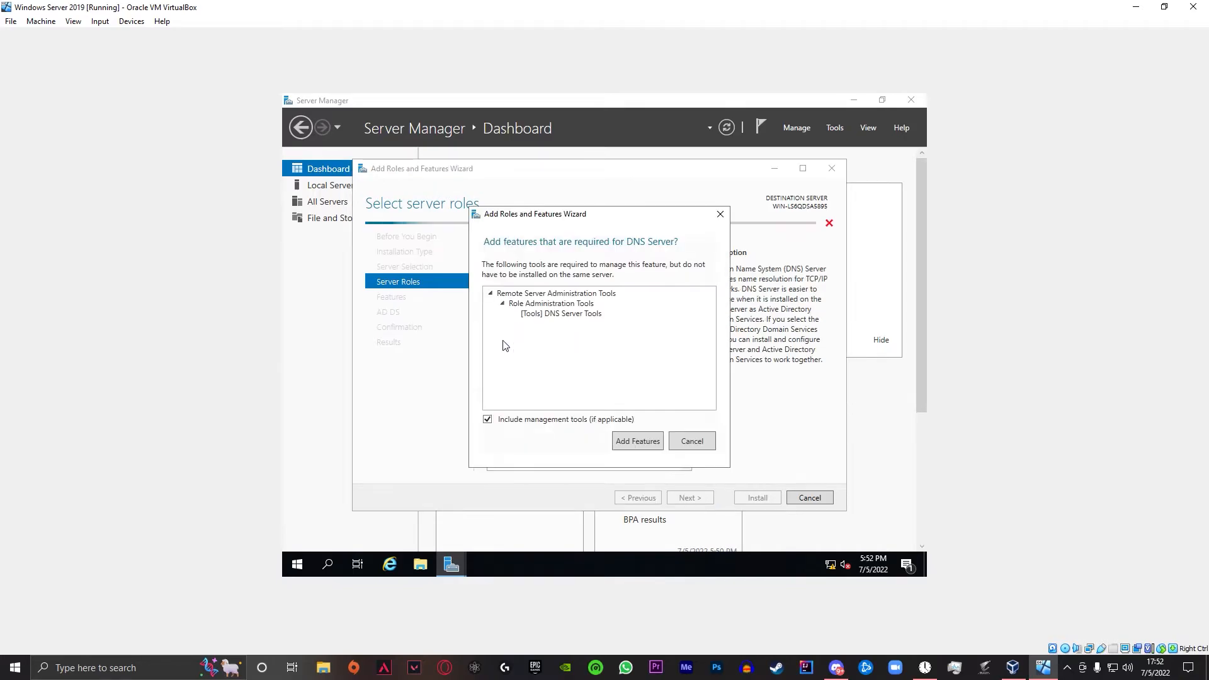
click(637, 444)
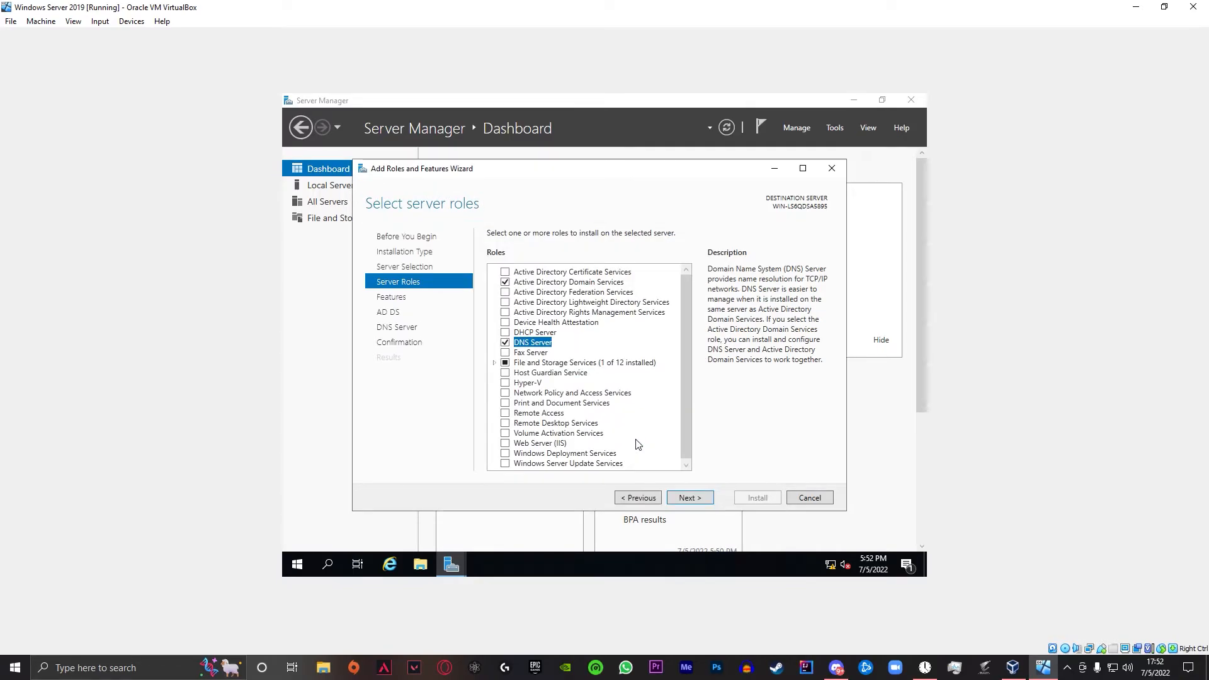
click(691, 497)
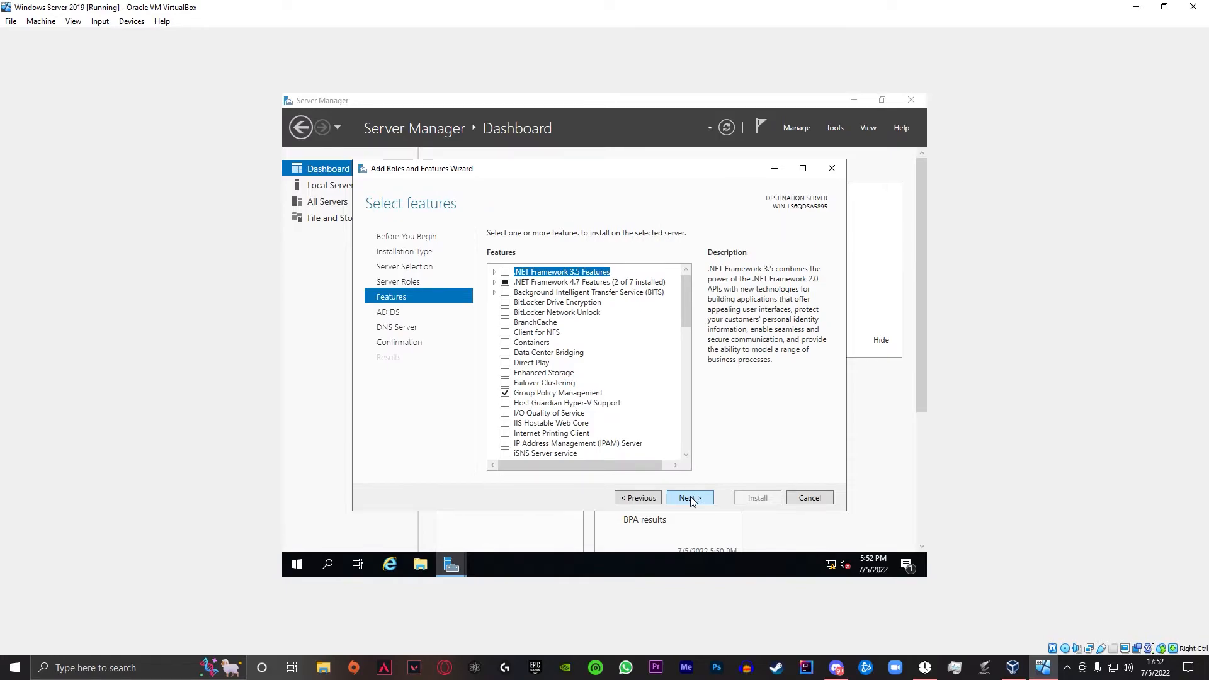
click(694, 497)
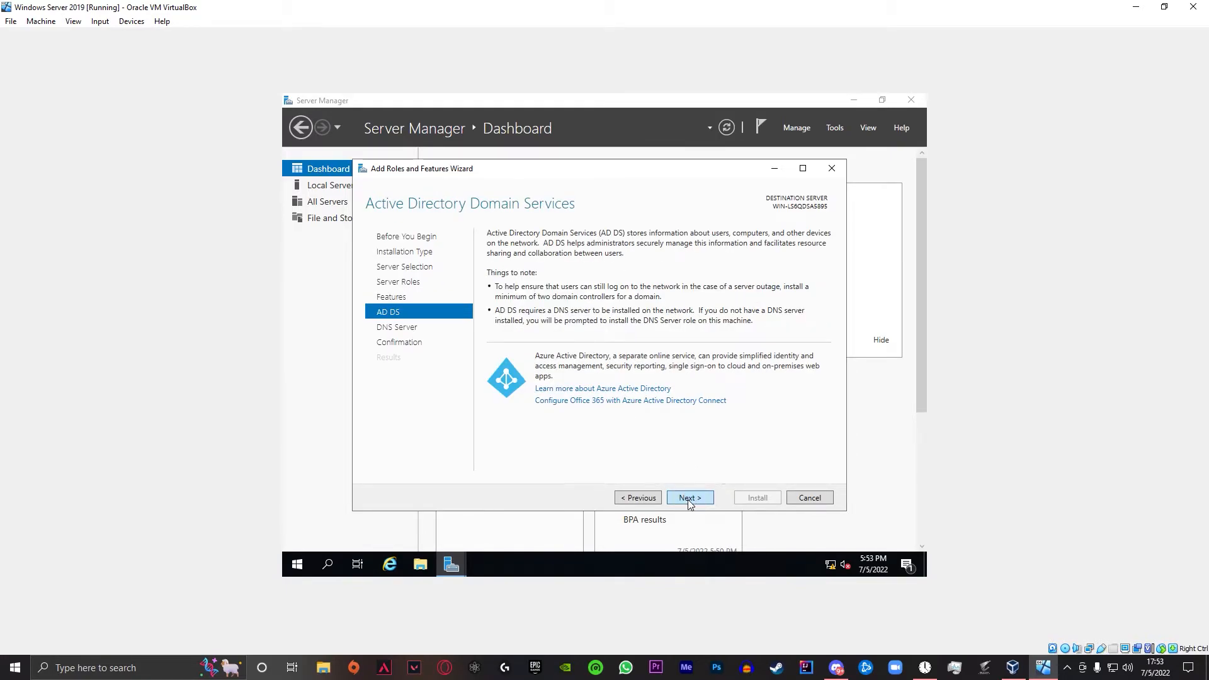
click(690, 499)
- Allow automatic restart if required and install the AD DS and DNS Server roles
click(689, 499)
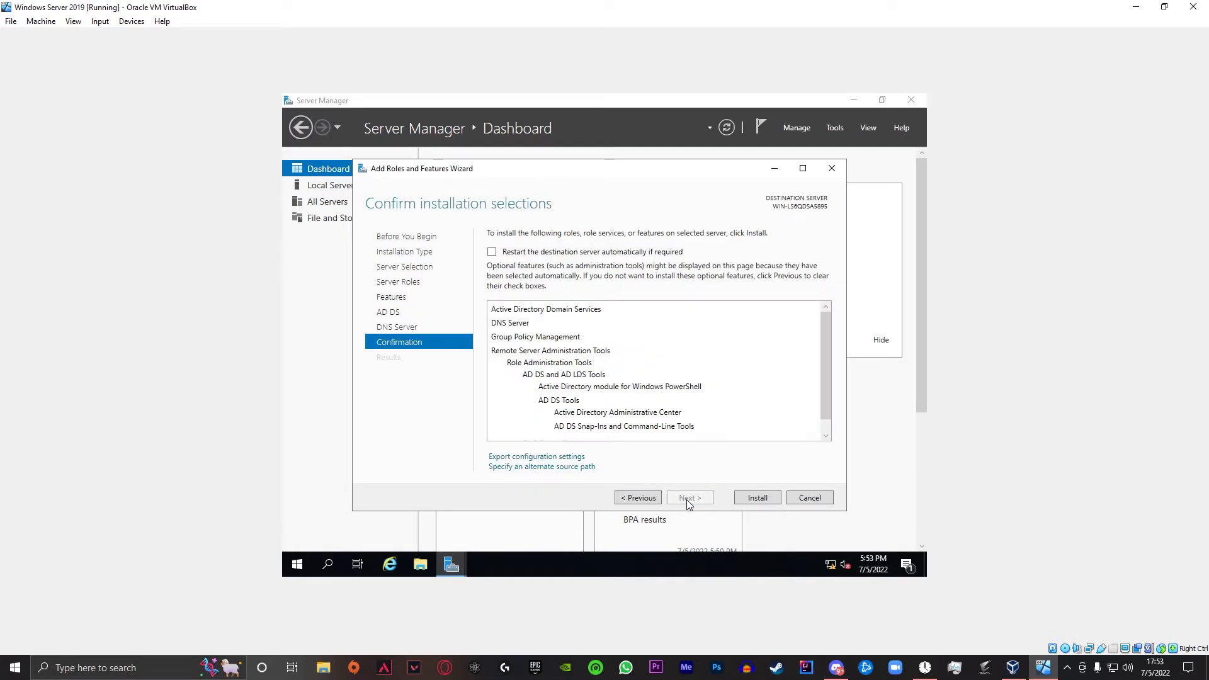
click(602, 253)
click(647, 372)
click(759, 497)
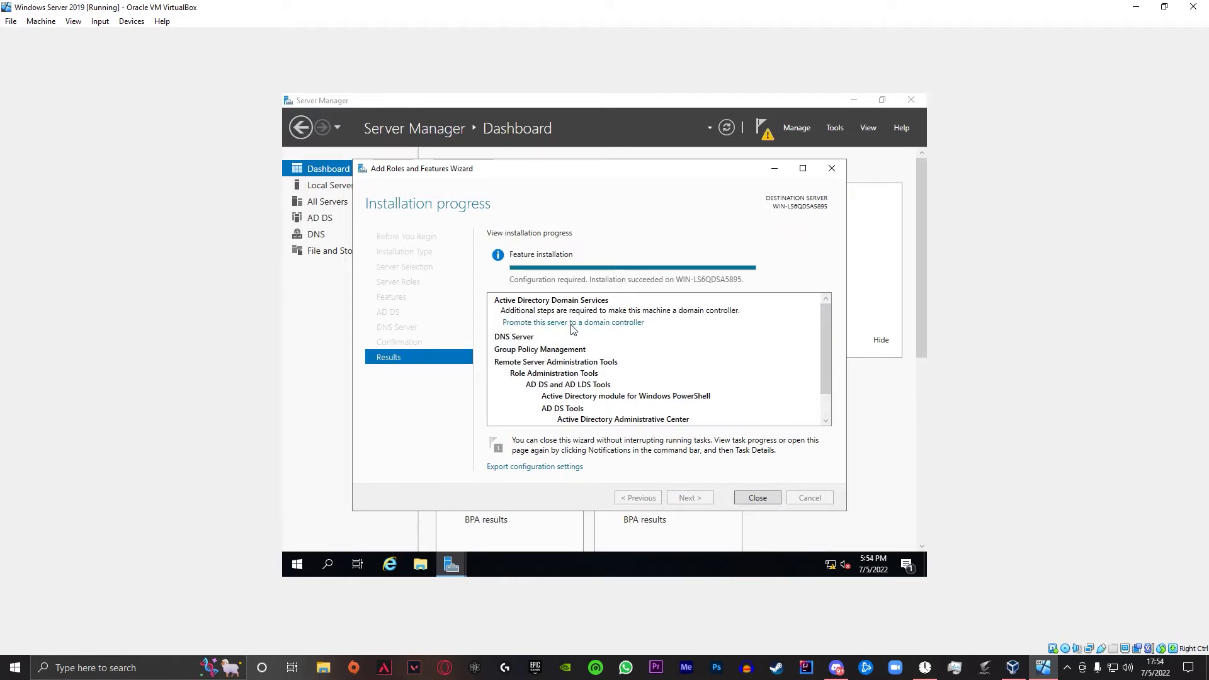
- Promote the server by adding a new forest with root domain name SRV1.local
click(572, 322)
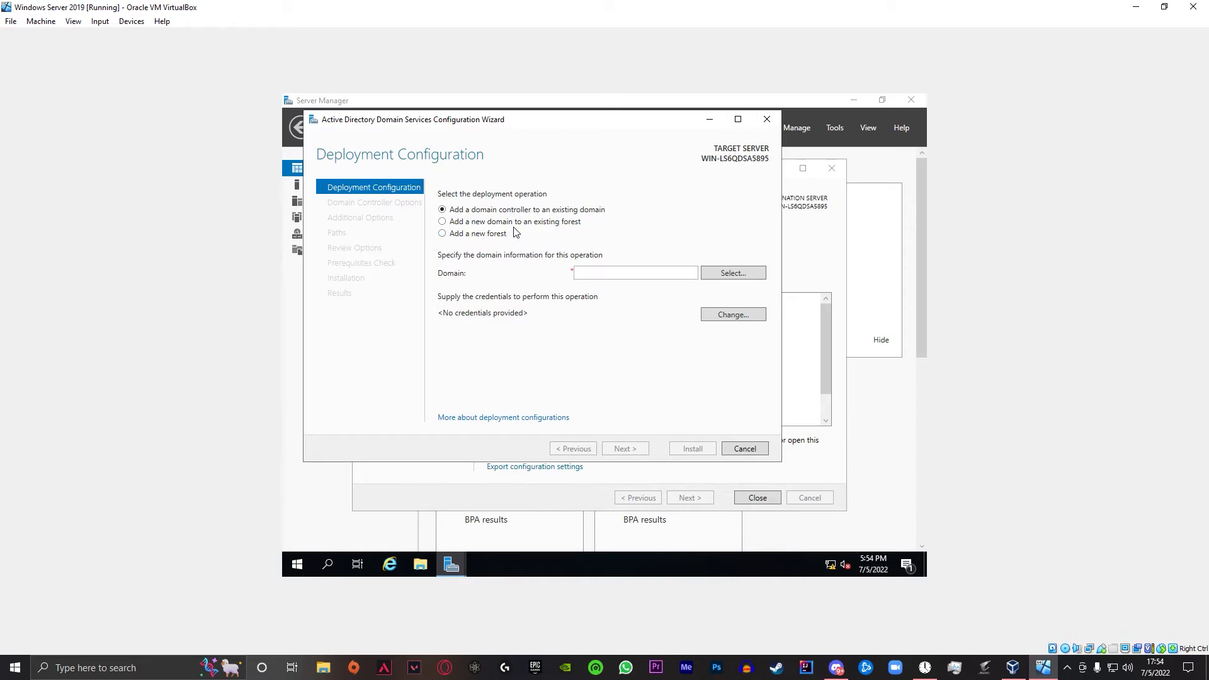
click(490, 237)
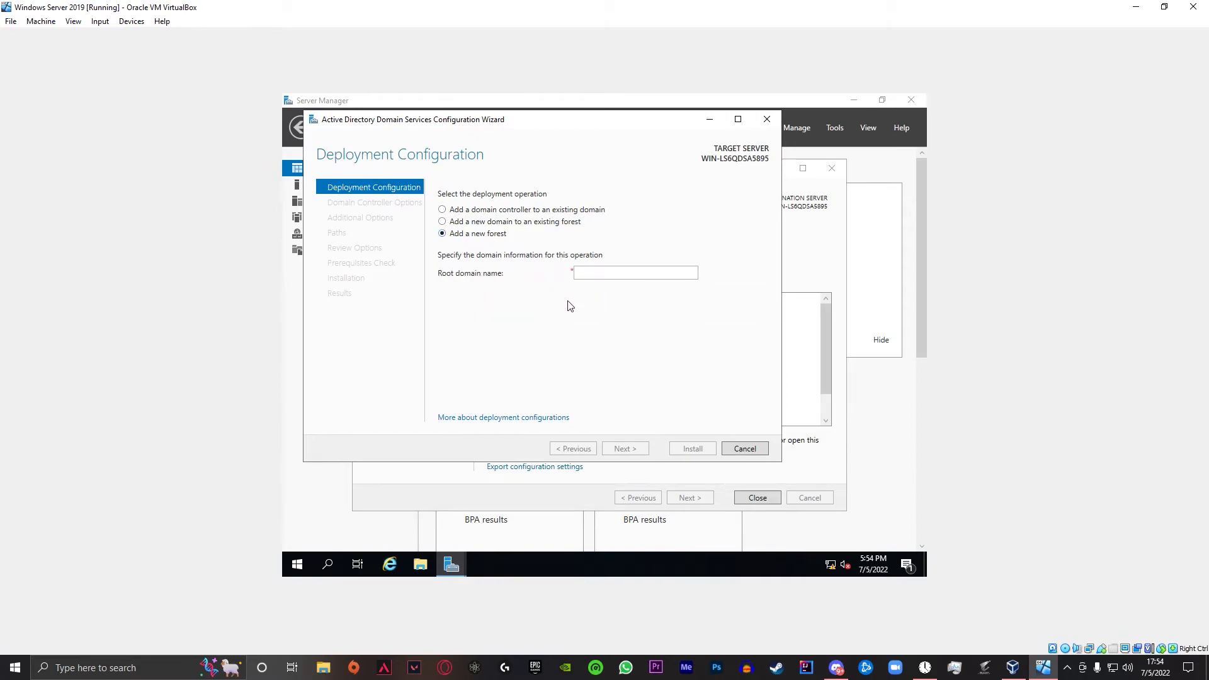
click(617, 271)
text(SRV1)
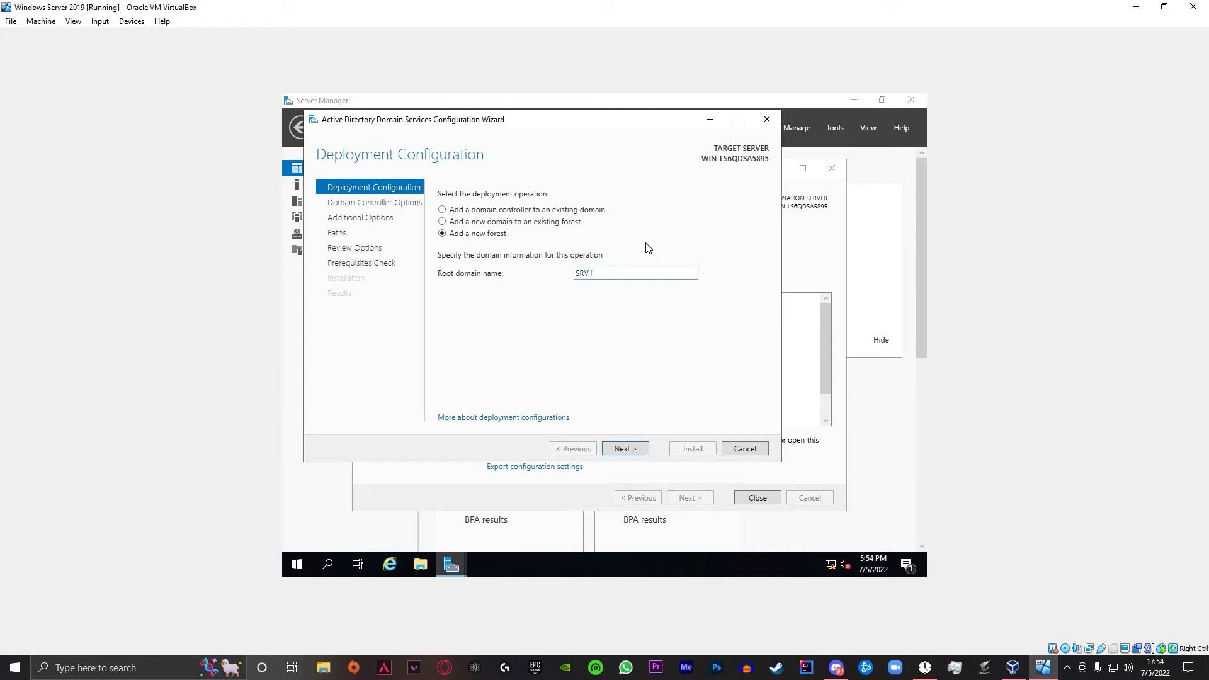
text(.local)
click(633, 446)
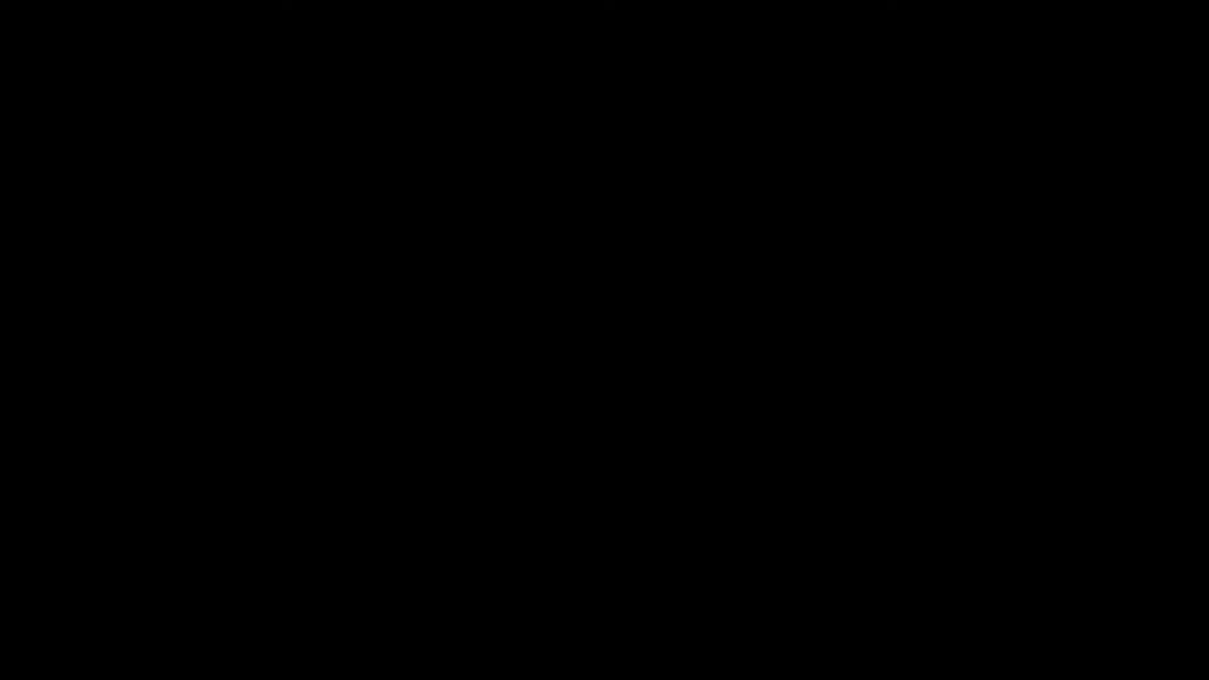
- Enter the DSRM password, skip DNS delegation, and accept NetBIOS name SRV1
click(638, 332)
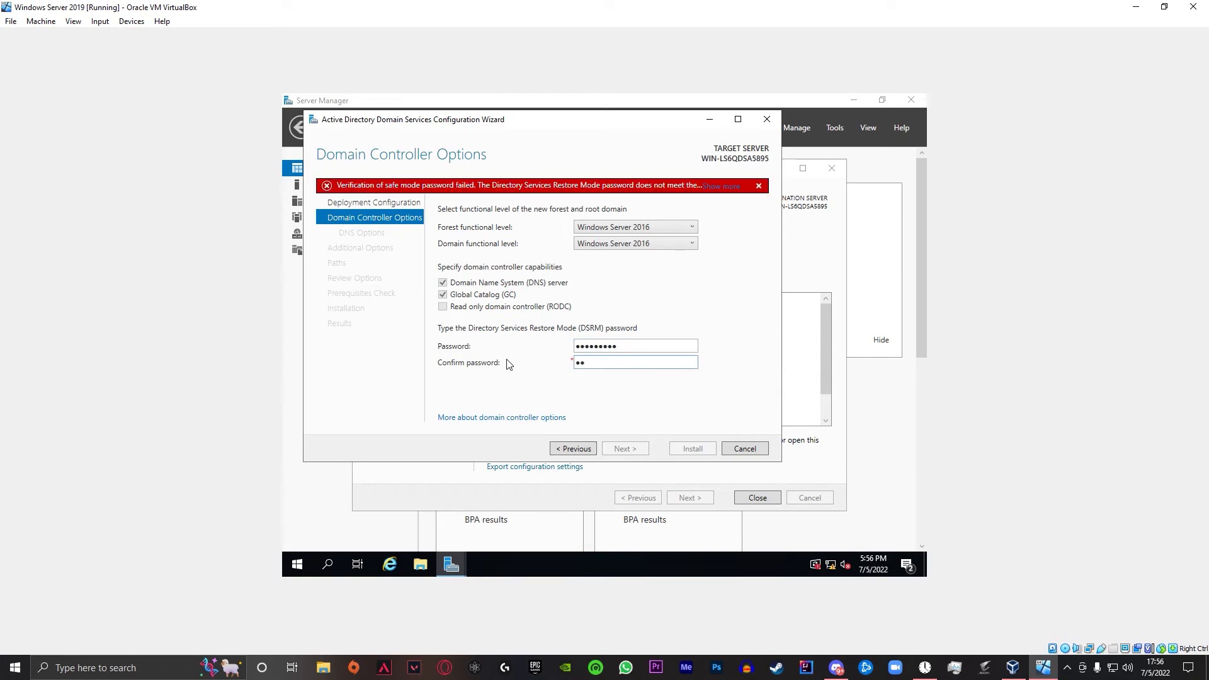
text(ord1)
key(Return)
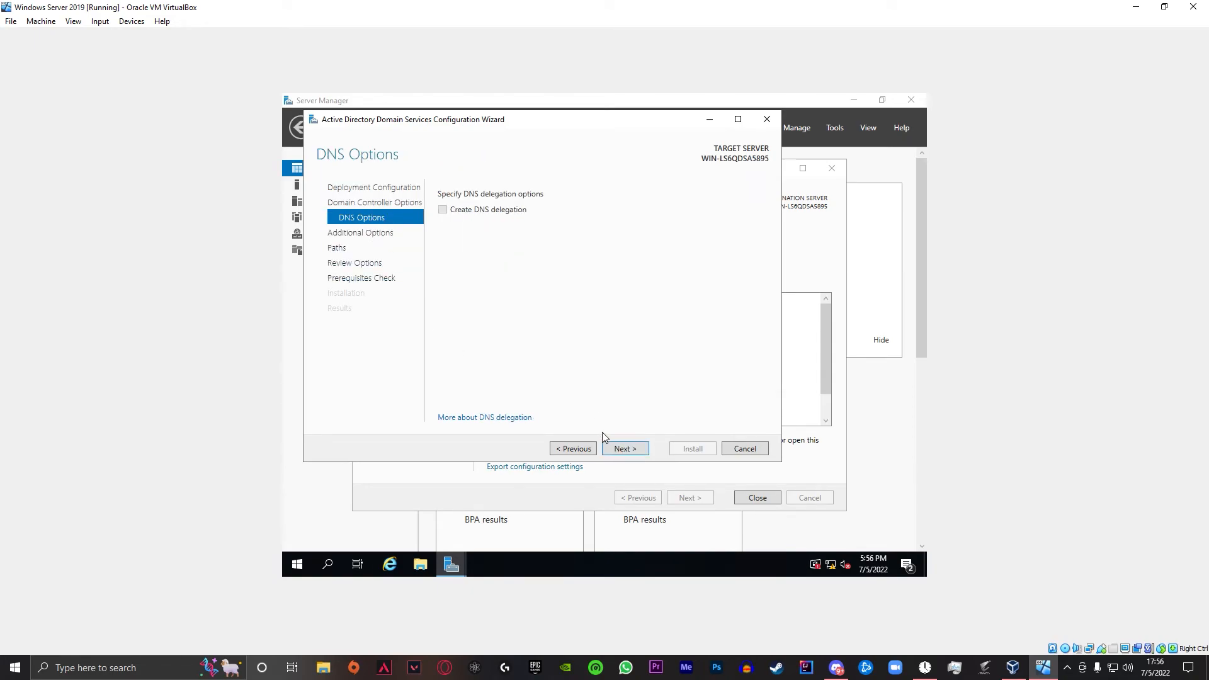
click(625, 448)
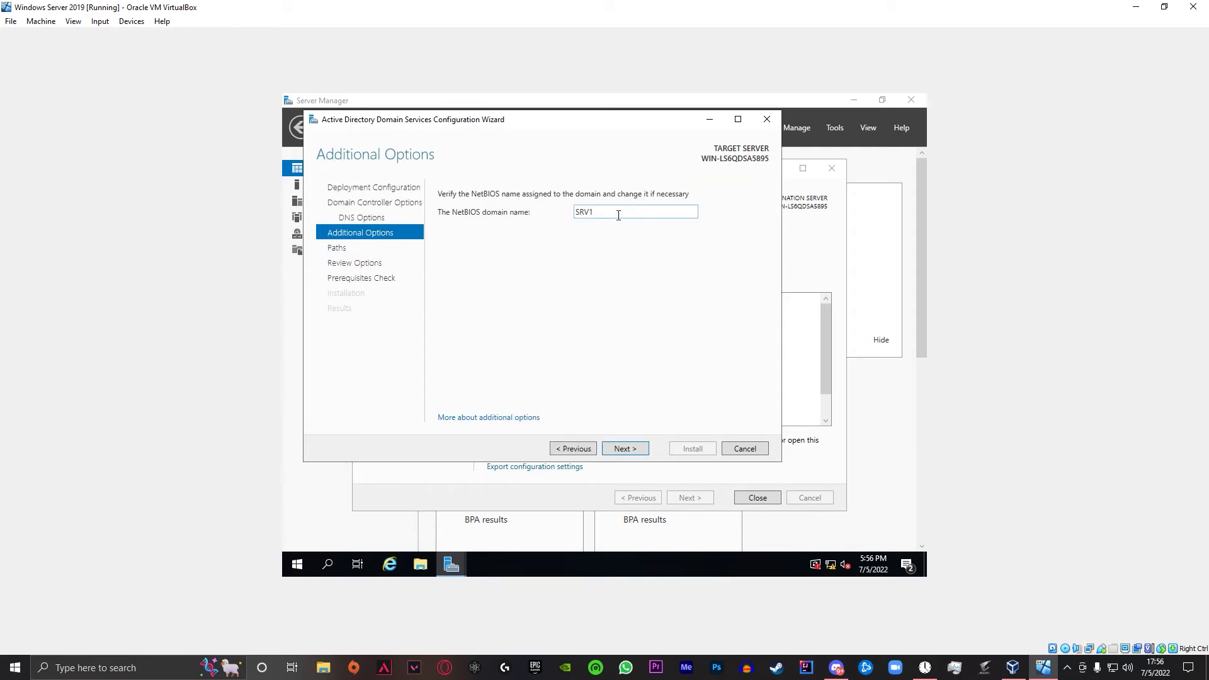
click(624, 450)
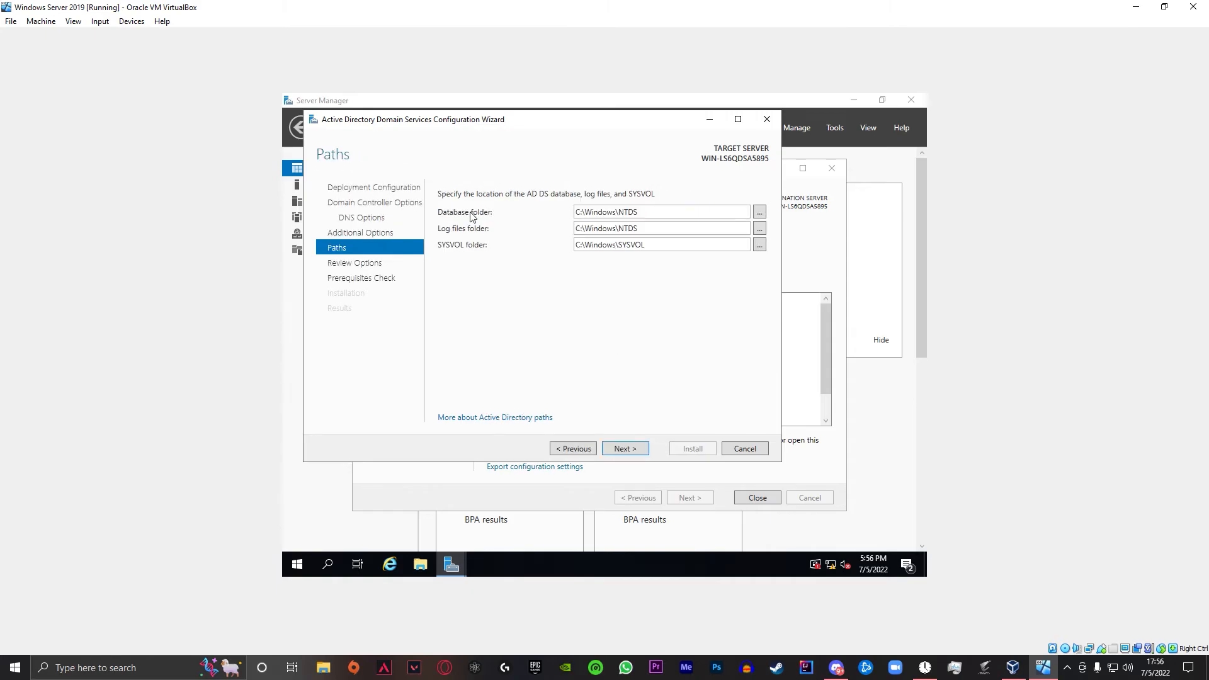
- Accept default NTDS and SYSVOL paths, review the options, and run prerequisite checks
click(633, 449)
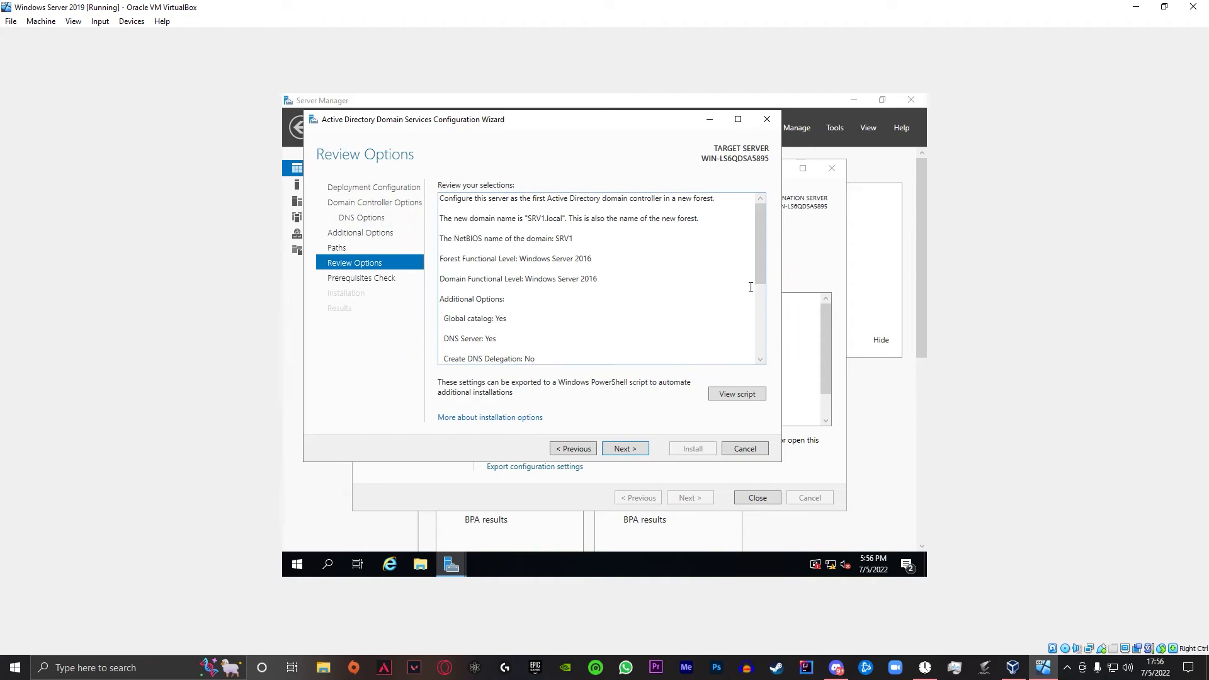
drag(758, 264, 754, 345)
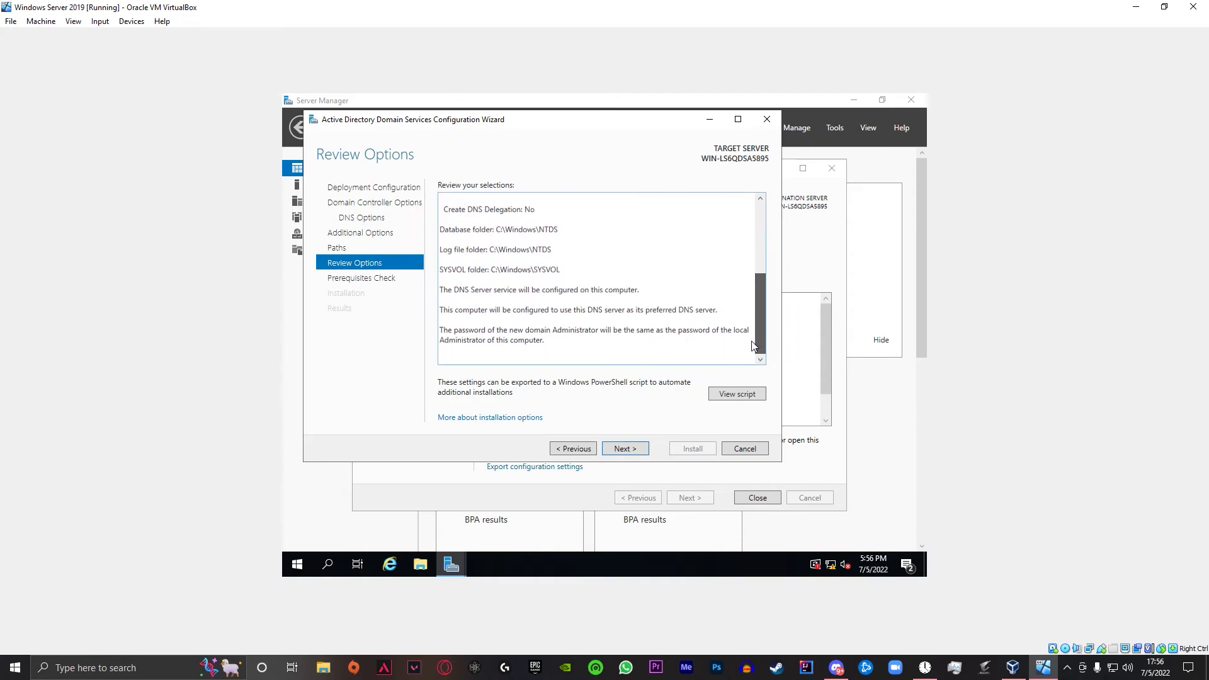
click(635, 449)
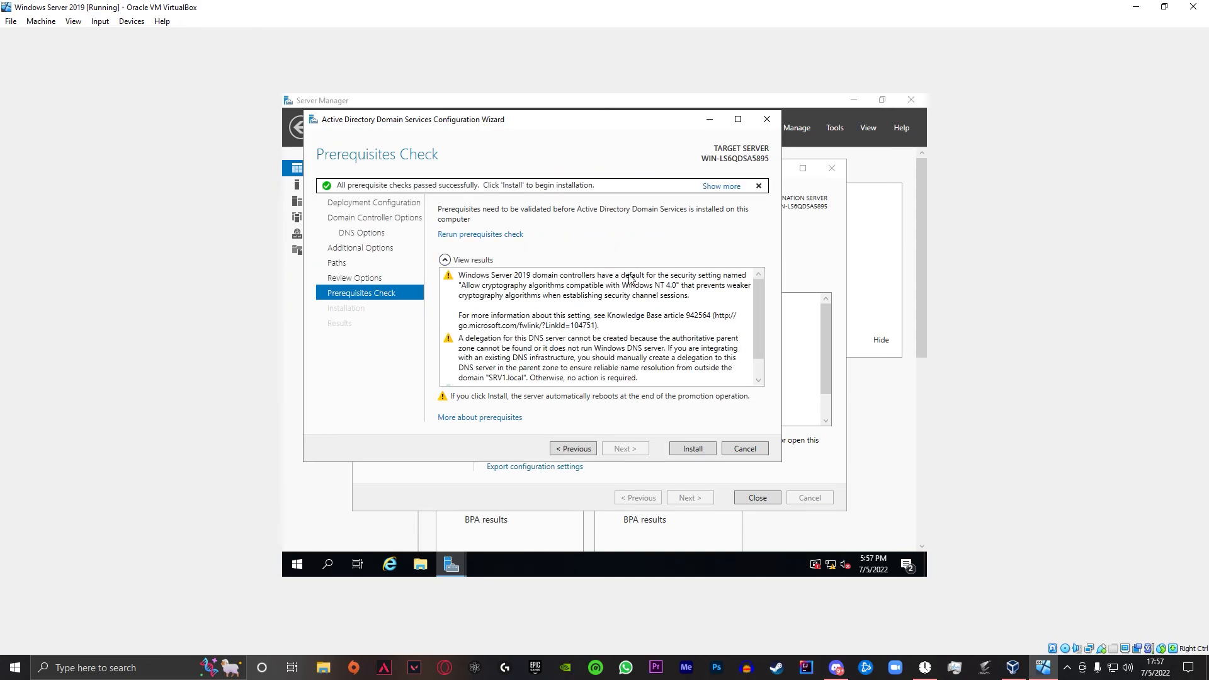
scroll(639, 299, down, 1)
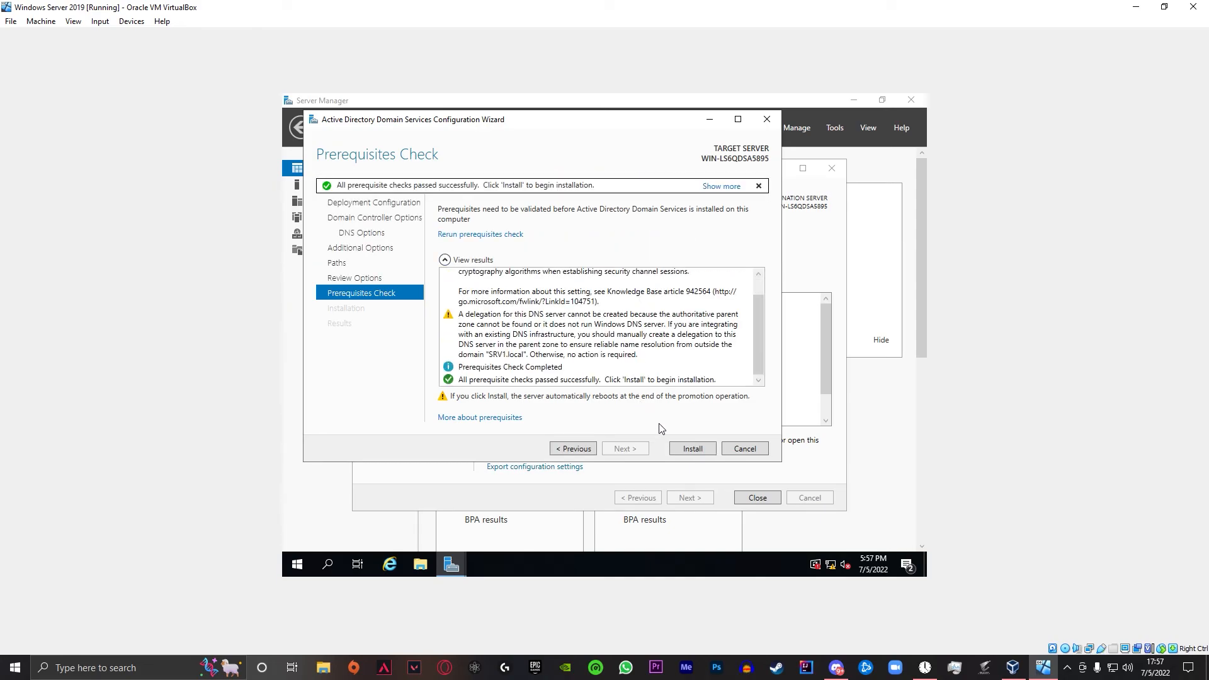
- Run the domain controller installation, then send Ctrl-Alt-Del to the rebooted VM's lock screen
click(683, 449)
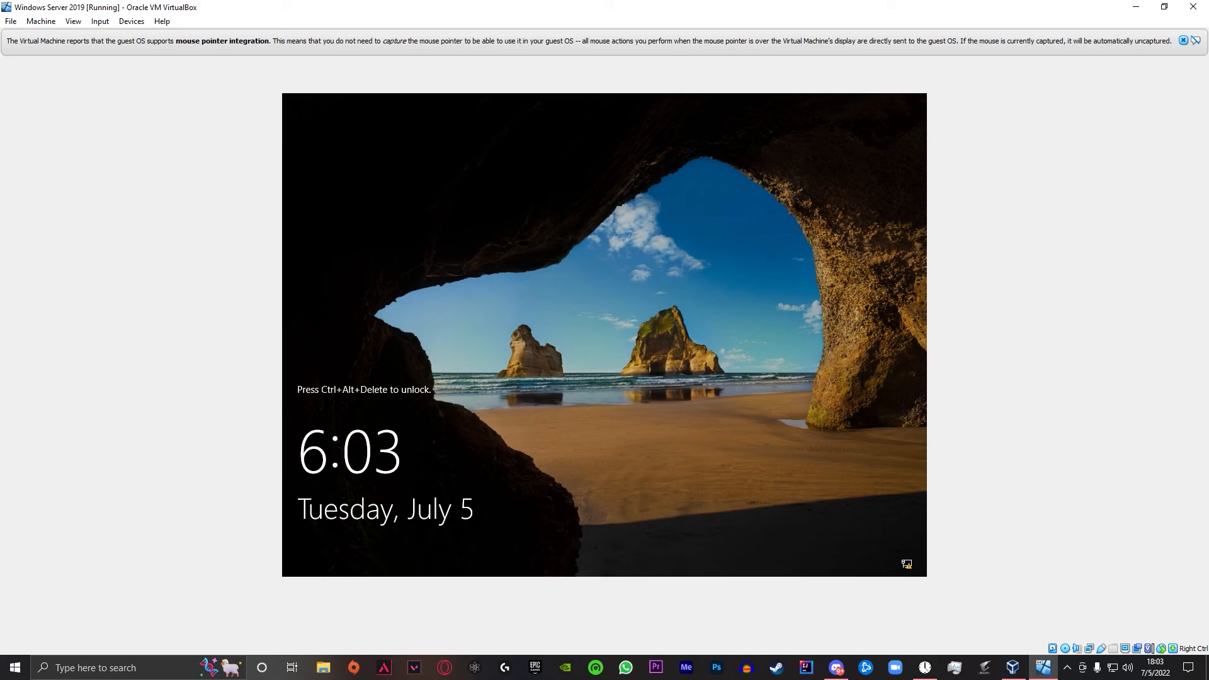
click(100, 21)
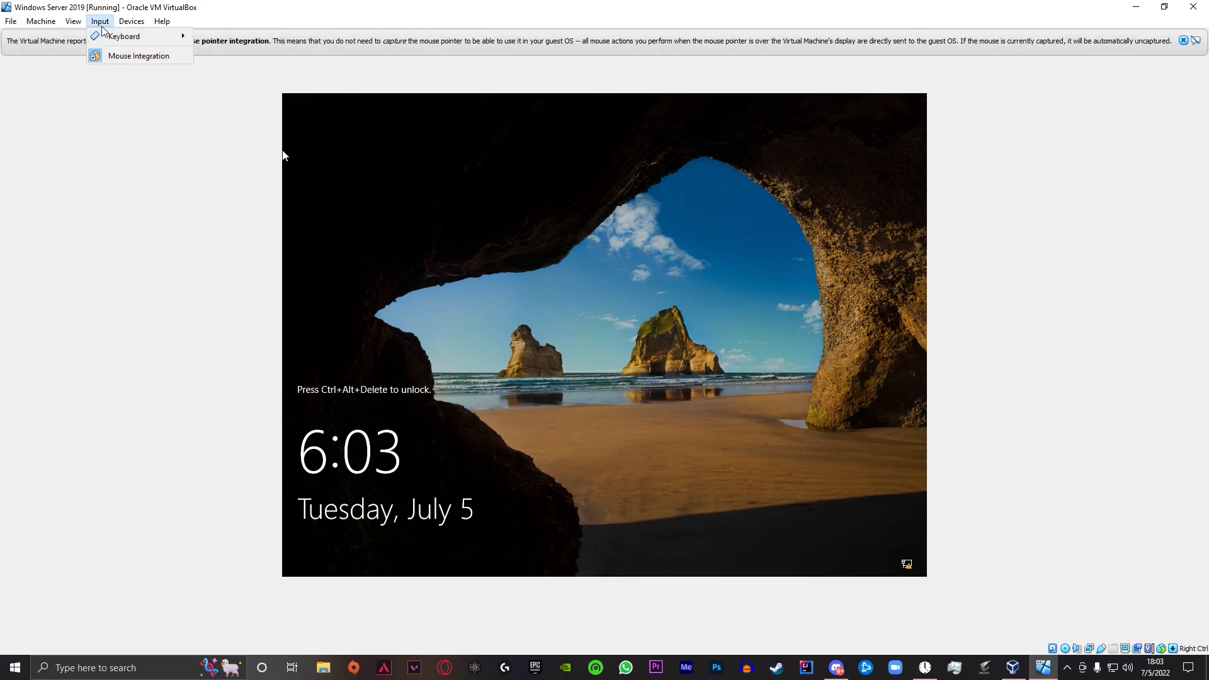
mouse_move(111, 38)
click(305, 72)
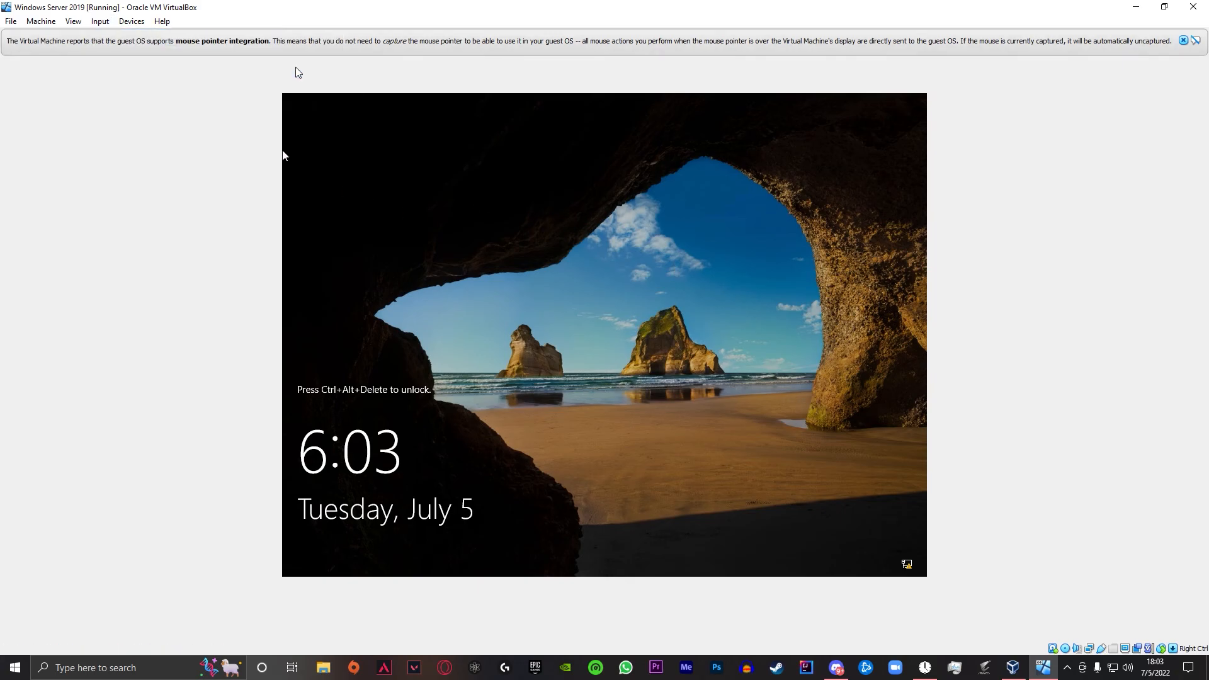